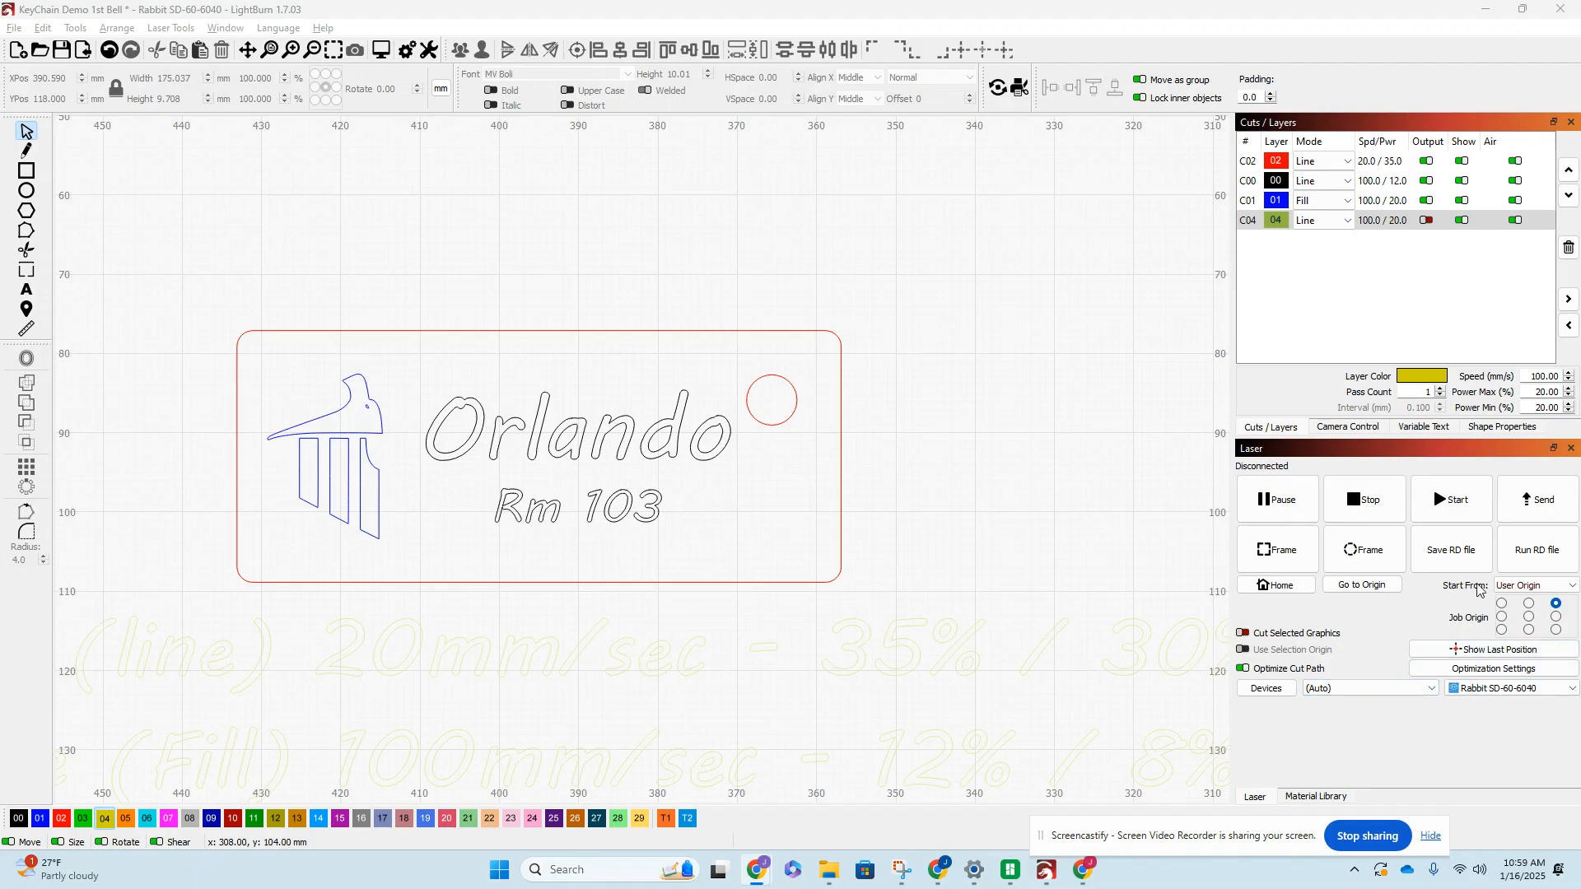
# Start the job from Absolute Coords and examine the keychain's placement relative to the machine origin on the work area
pyautogui.click(1568, 589)
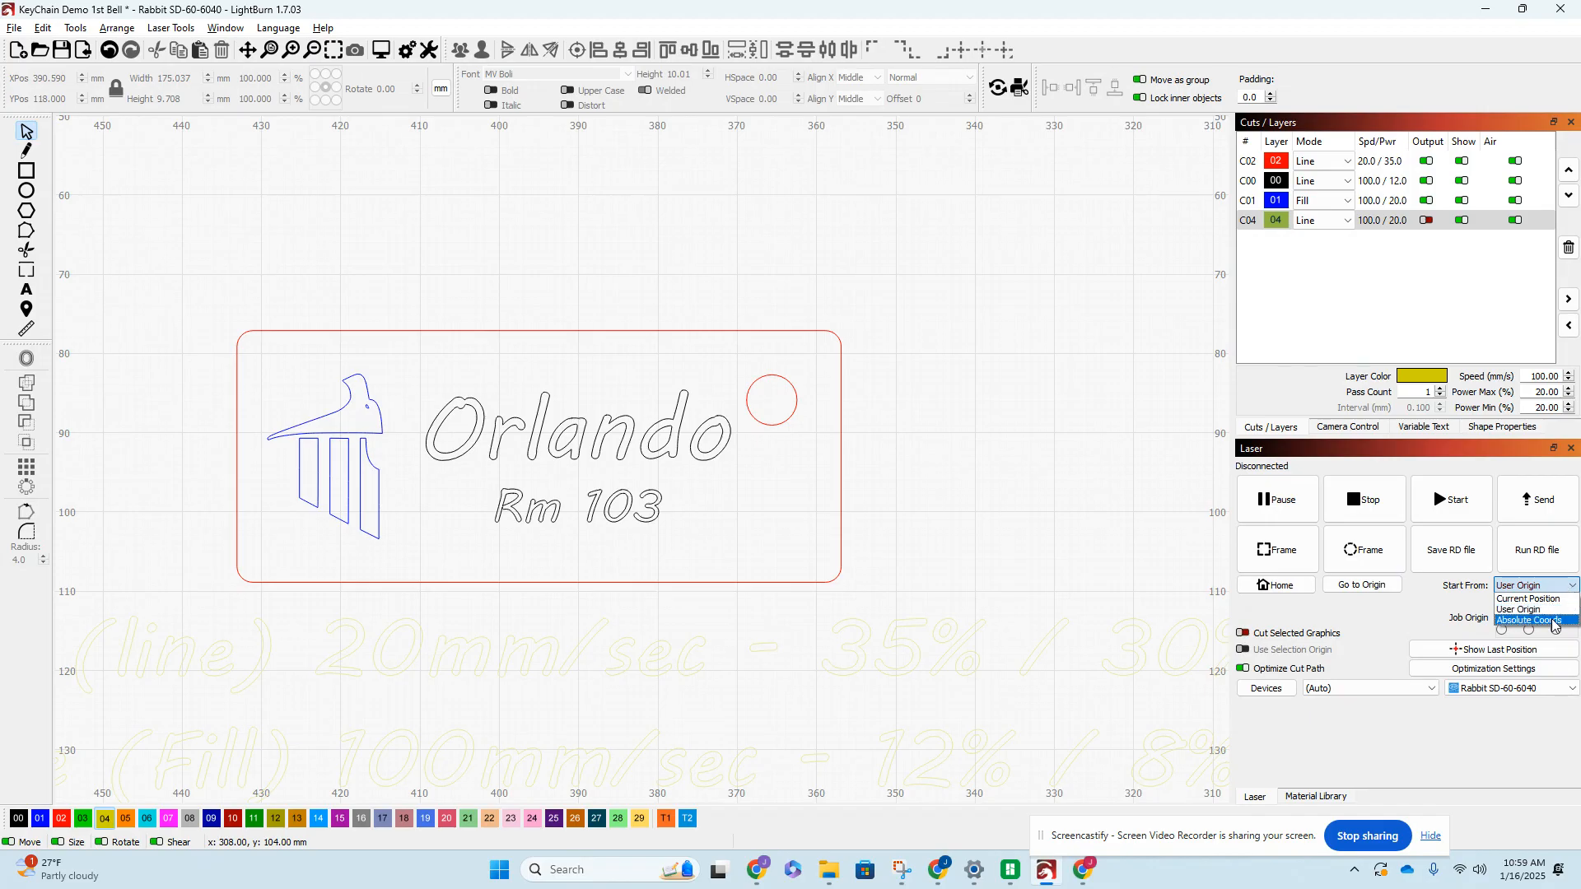
pyautogui.click(1552, 622)
pyautogui.scroll(-8, 954, 552)
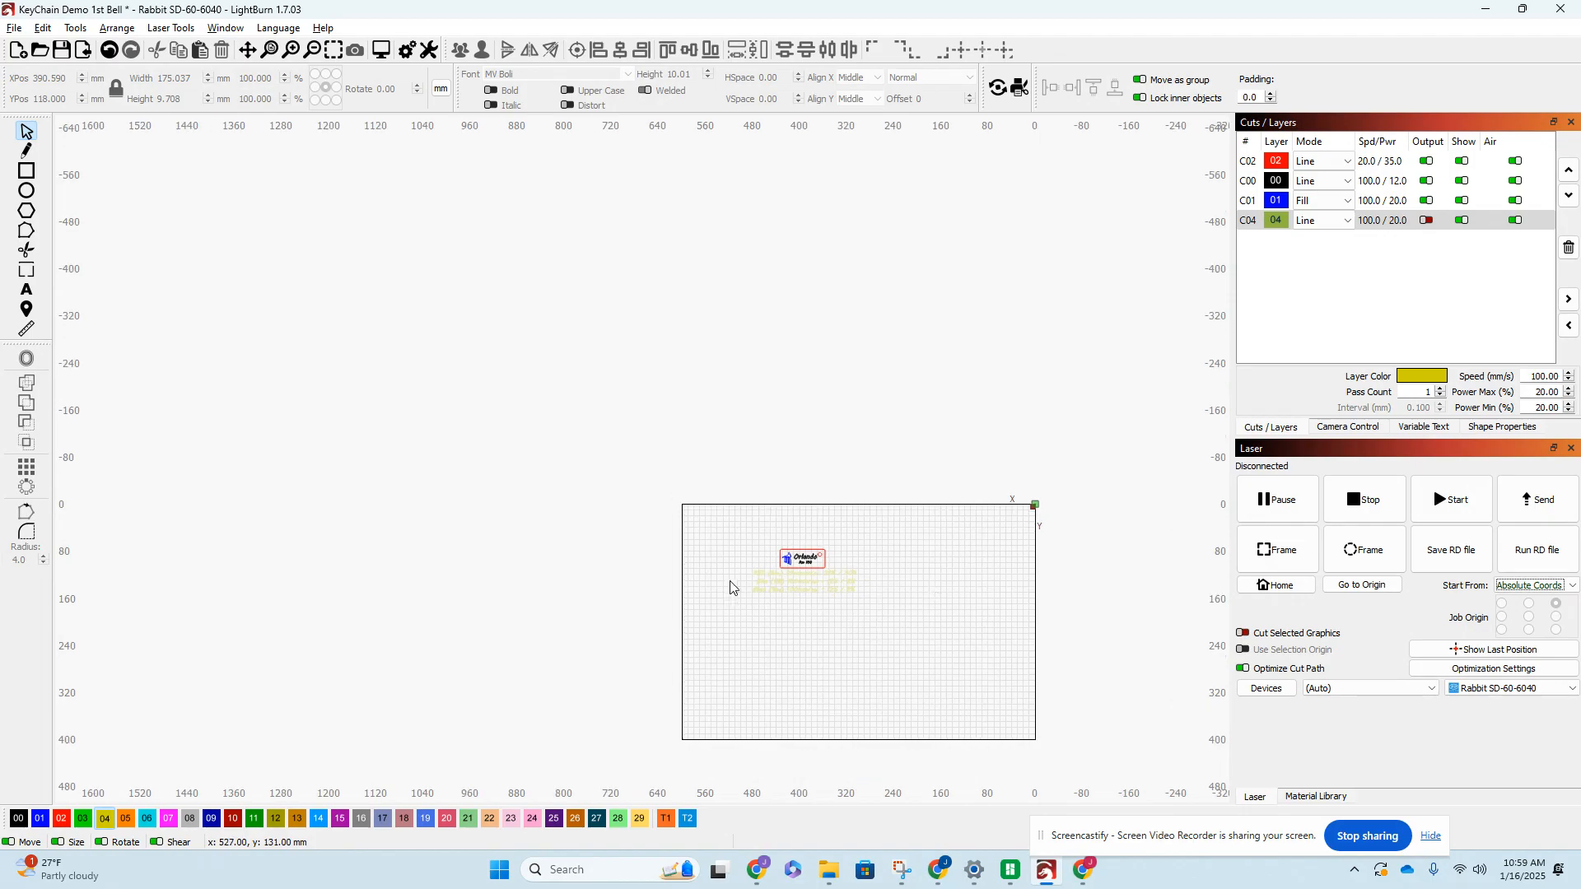
pyautogui.scroll(4, 1102, 453)
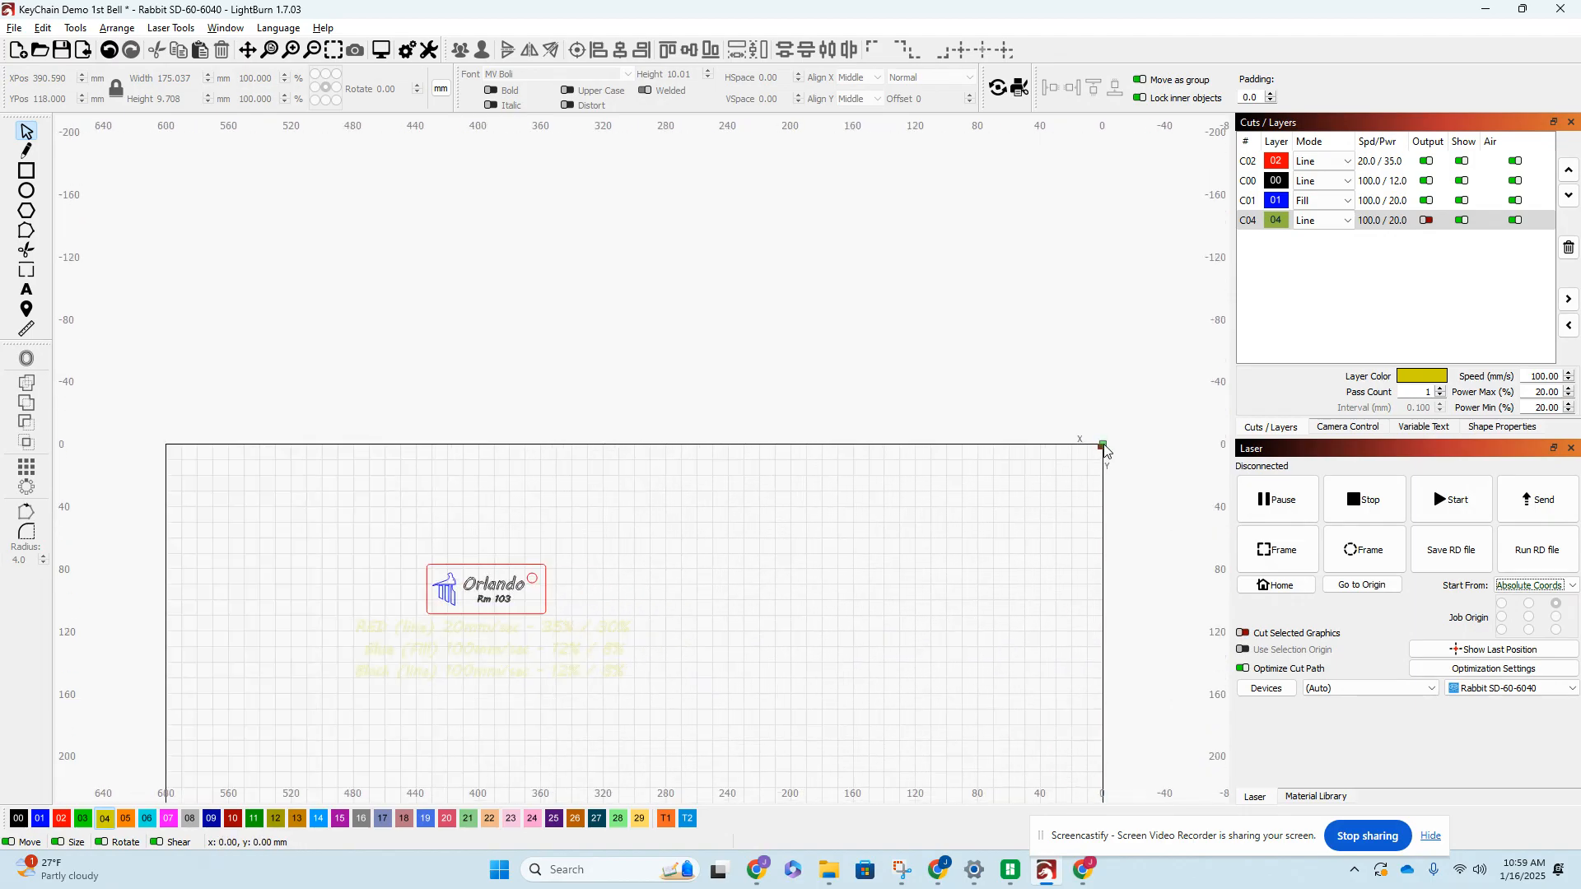
pyautogui.scroll(-1, 1095, 452)
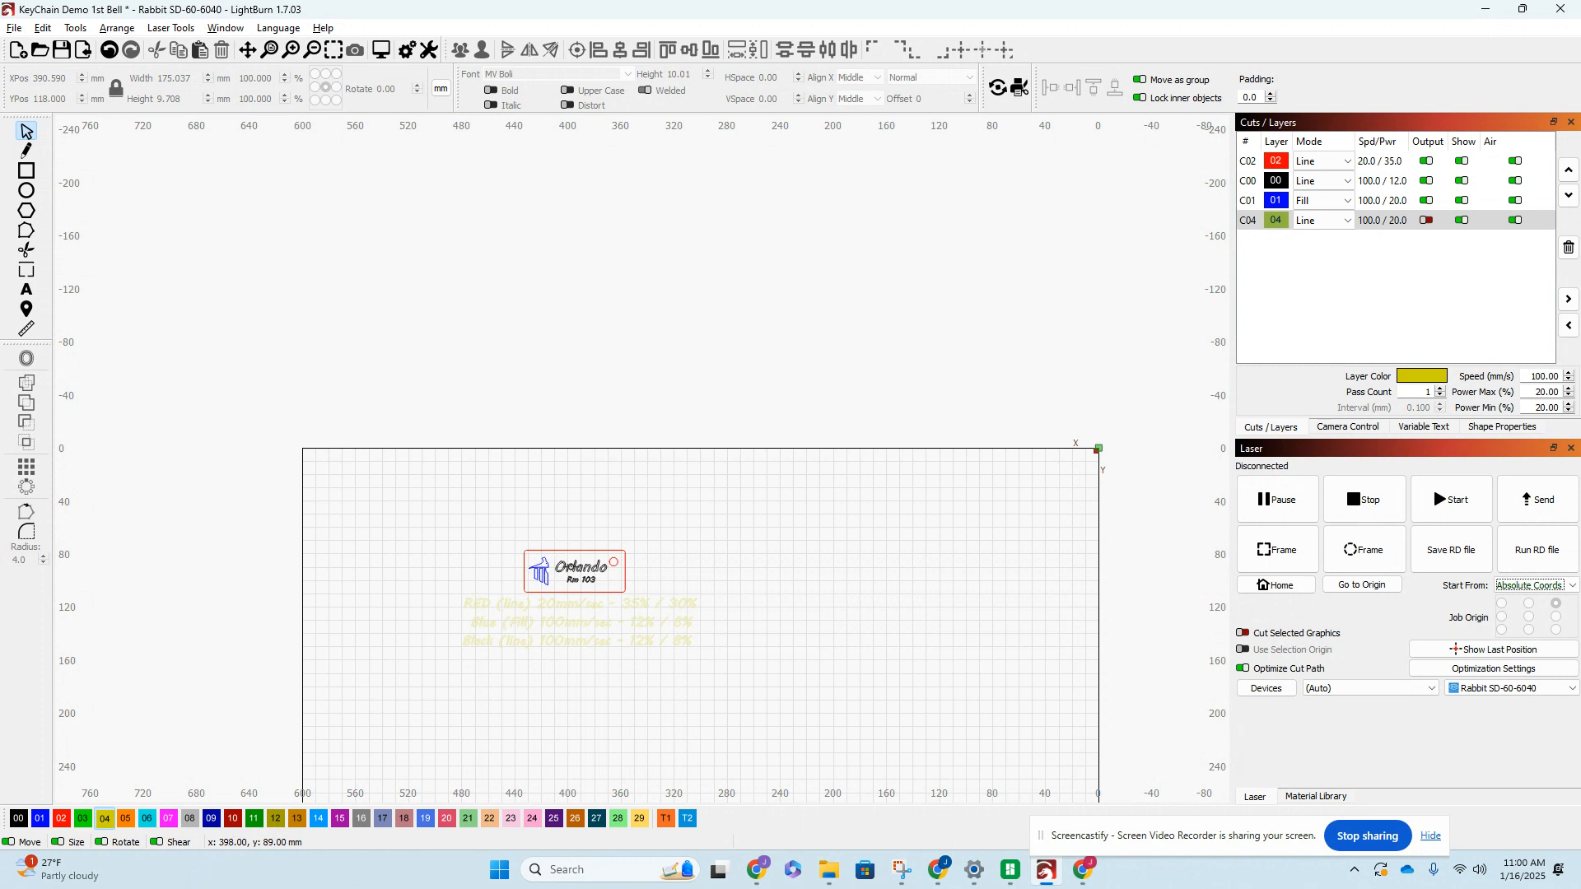
pyautogui.scroll(-2, 543, 568)
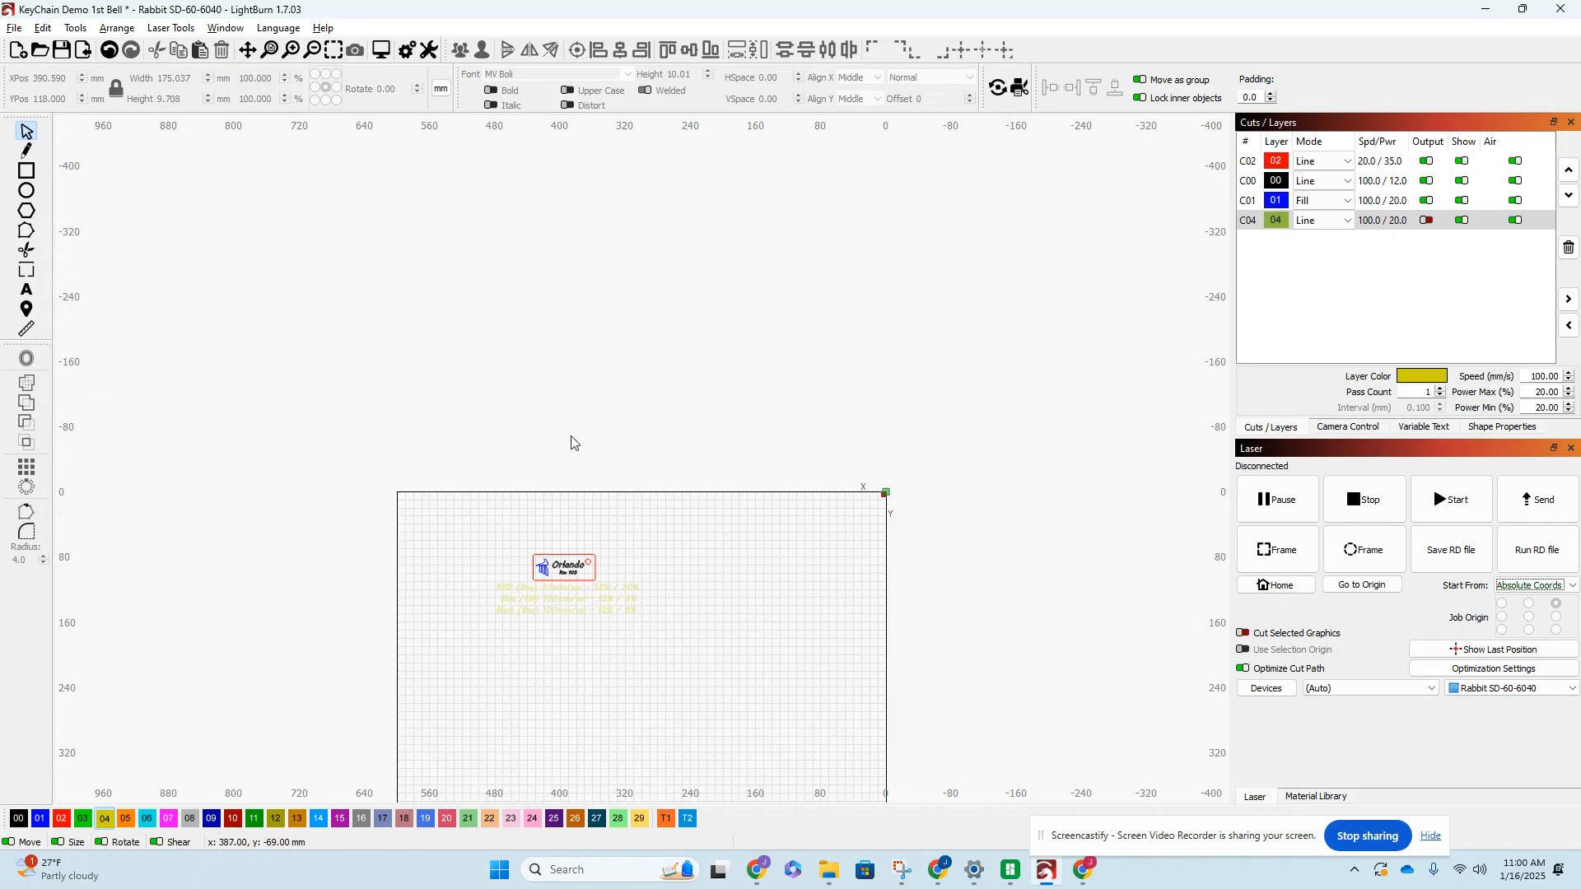
pyautogui.scroll(-2, 559, 476)
pyautogui.scroll(2, 562, 538)
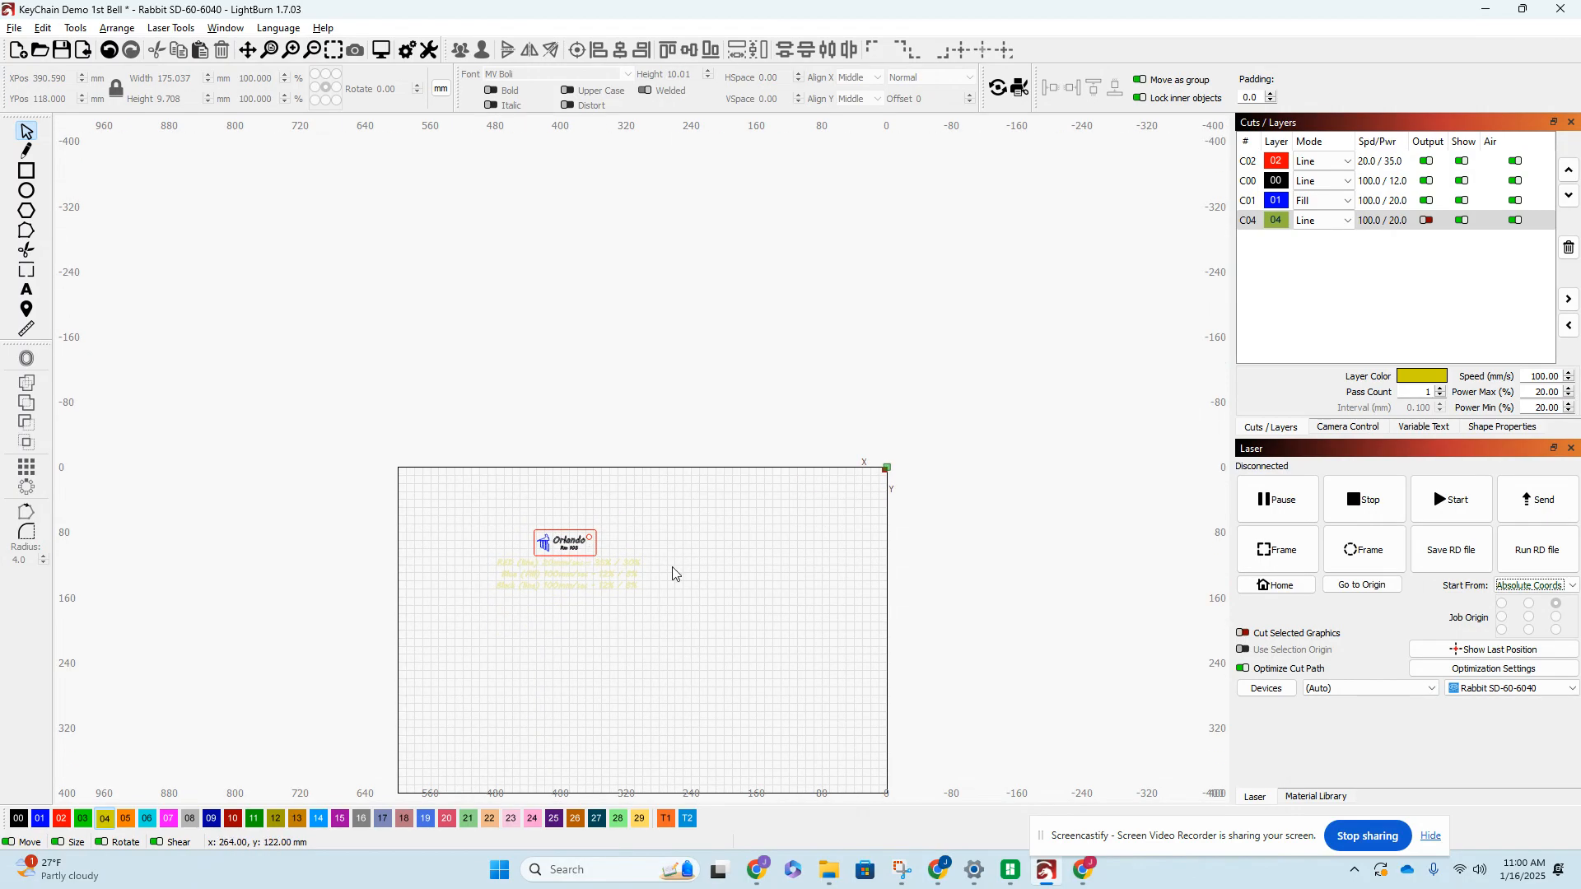
pyautogui.scroll(2, 672, 574)
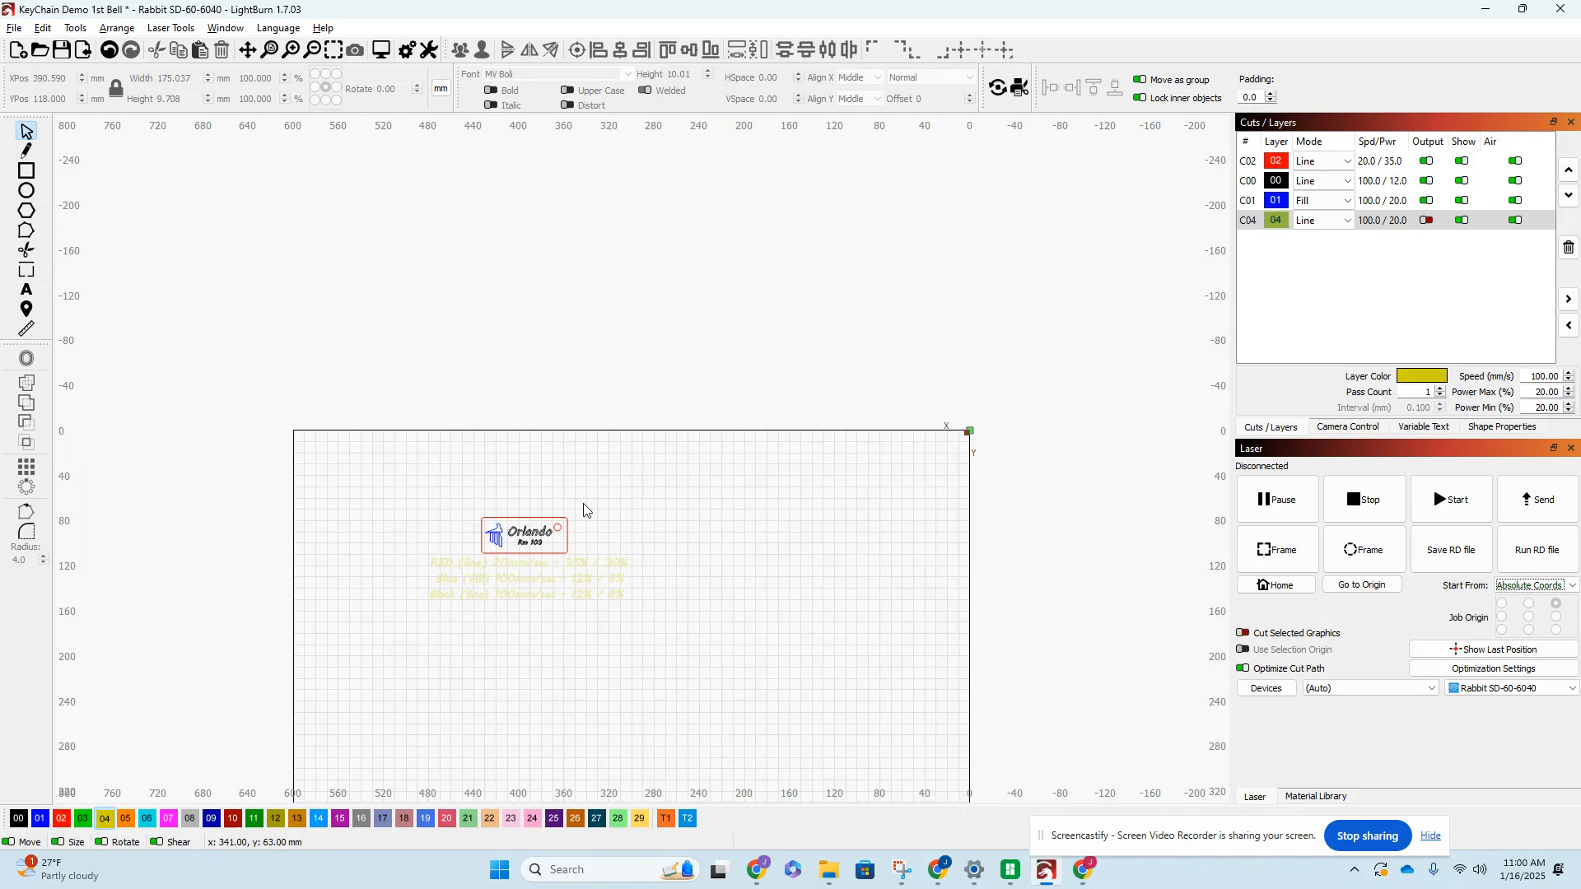
pyautogui.scroll(3, 595, 507)
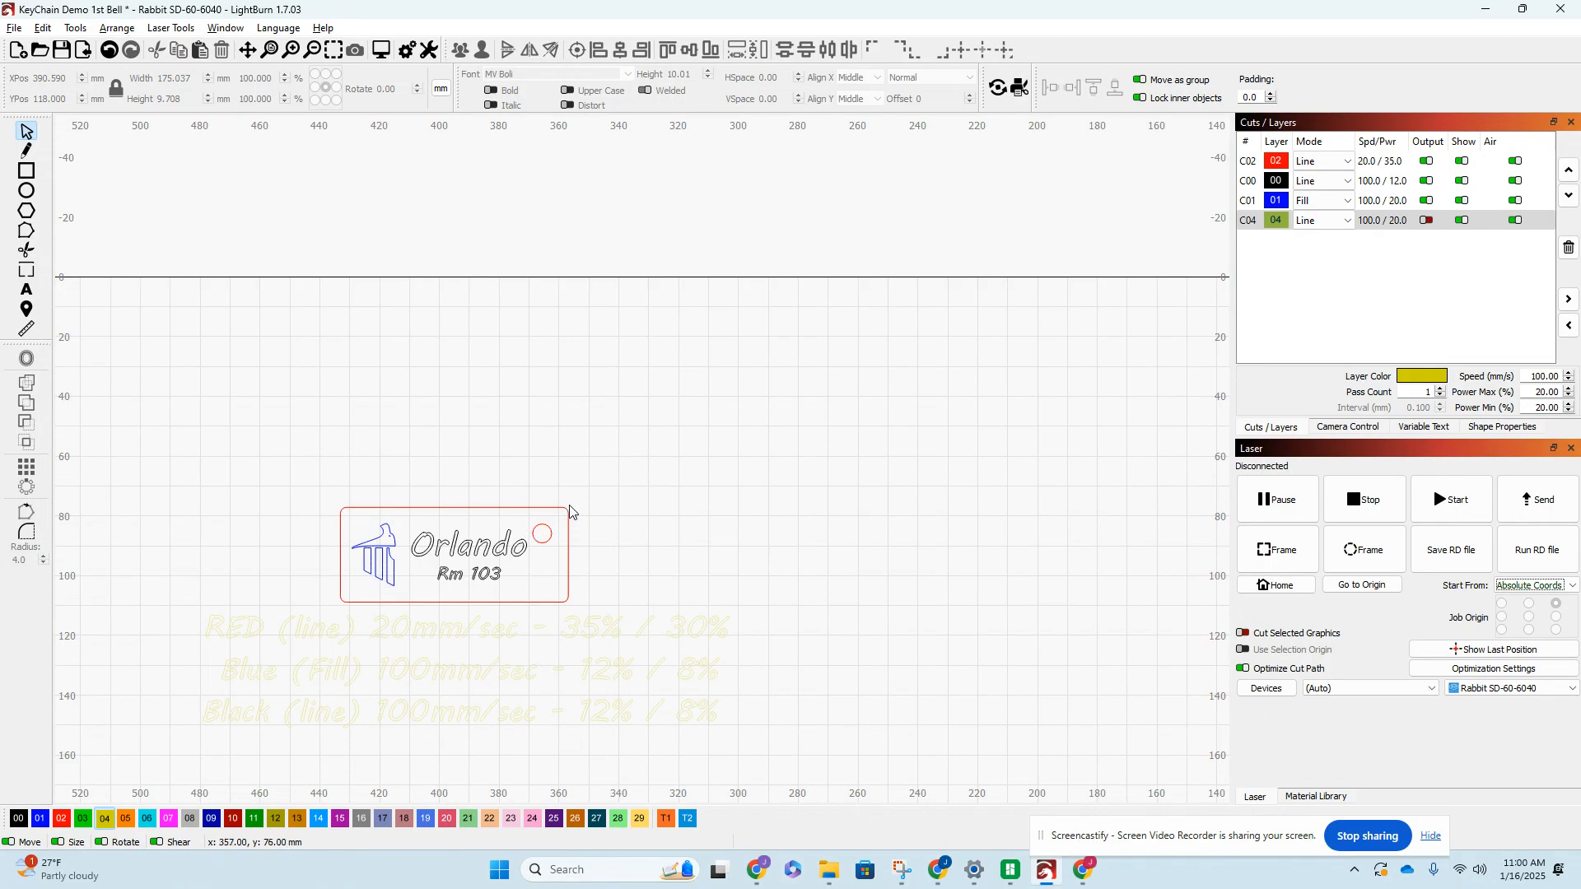
pyautogui.scroll(-2, 570, 510)
# Set the job to start from User Origin and check where the origin marker sits beside the keychain
pyautogui.click(1533, 585)
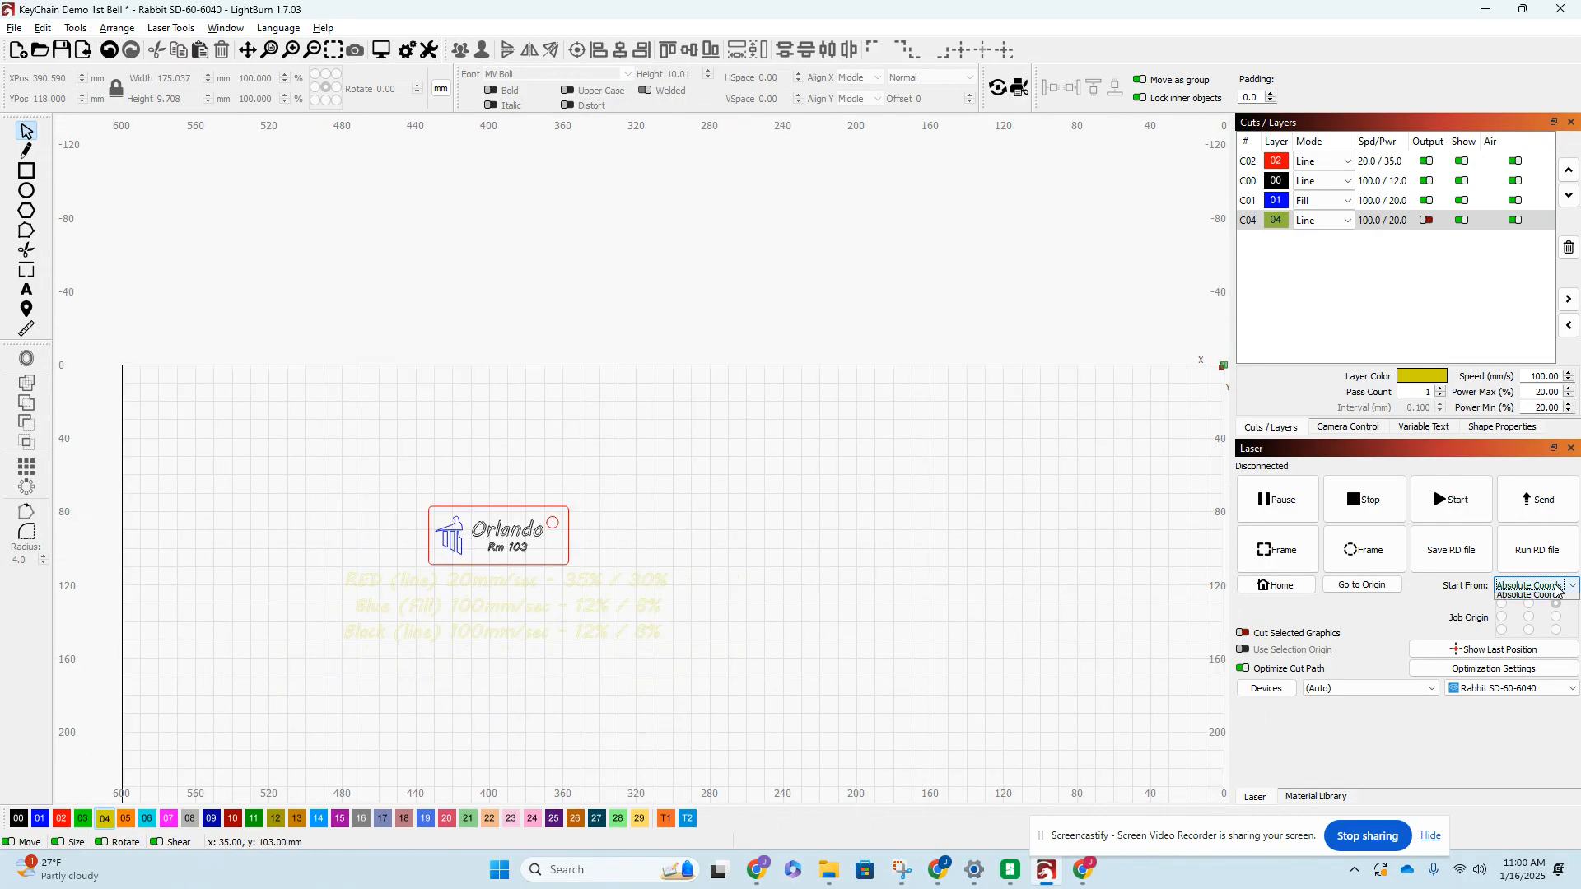
pyautogui.click(1530, 609)
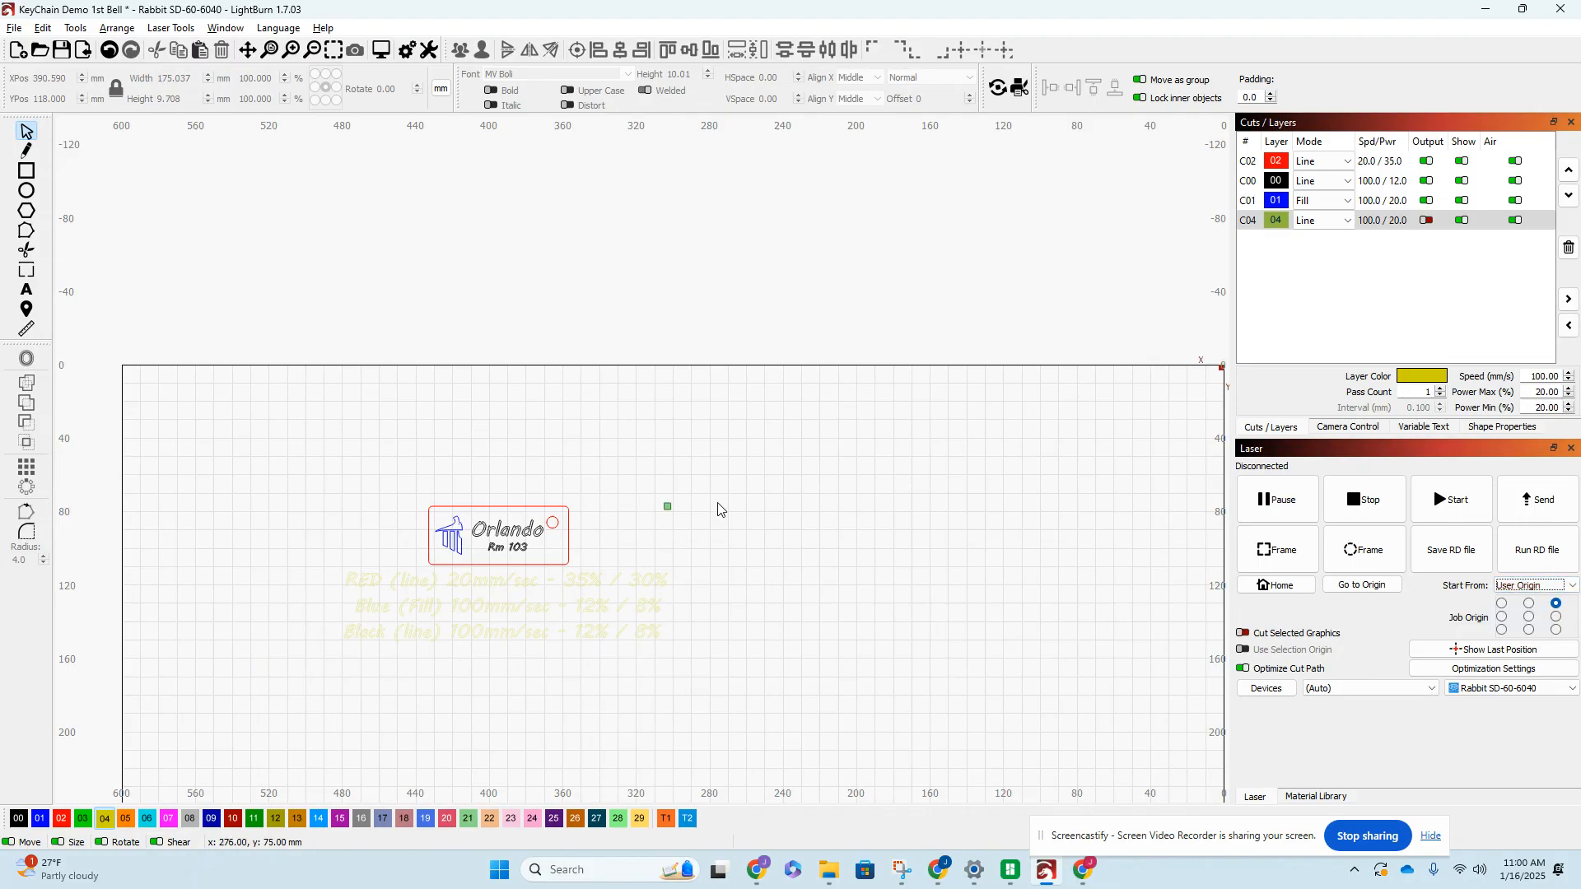
pyautogui.scroll(3, 572, 512)
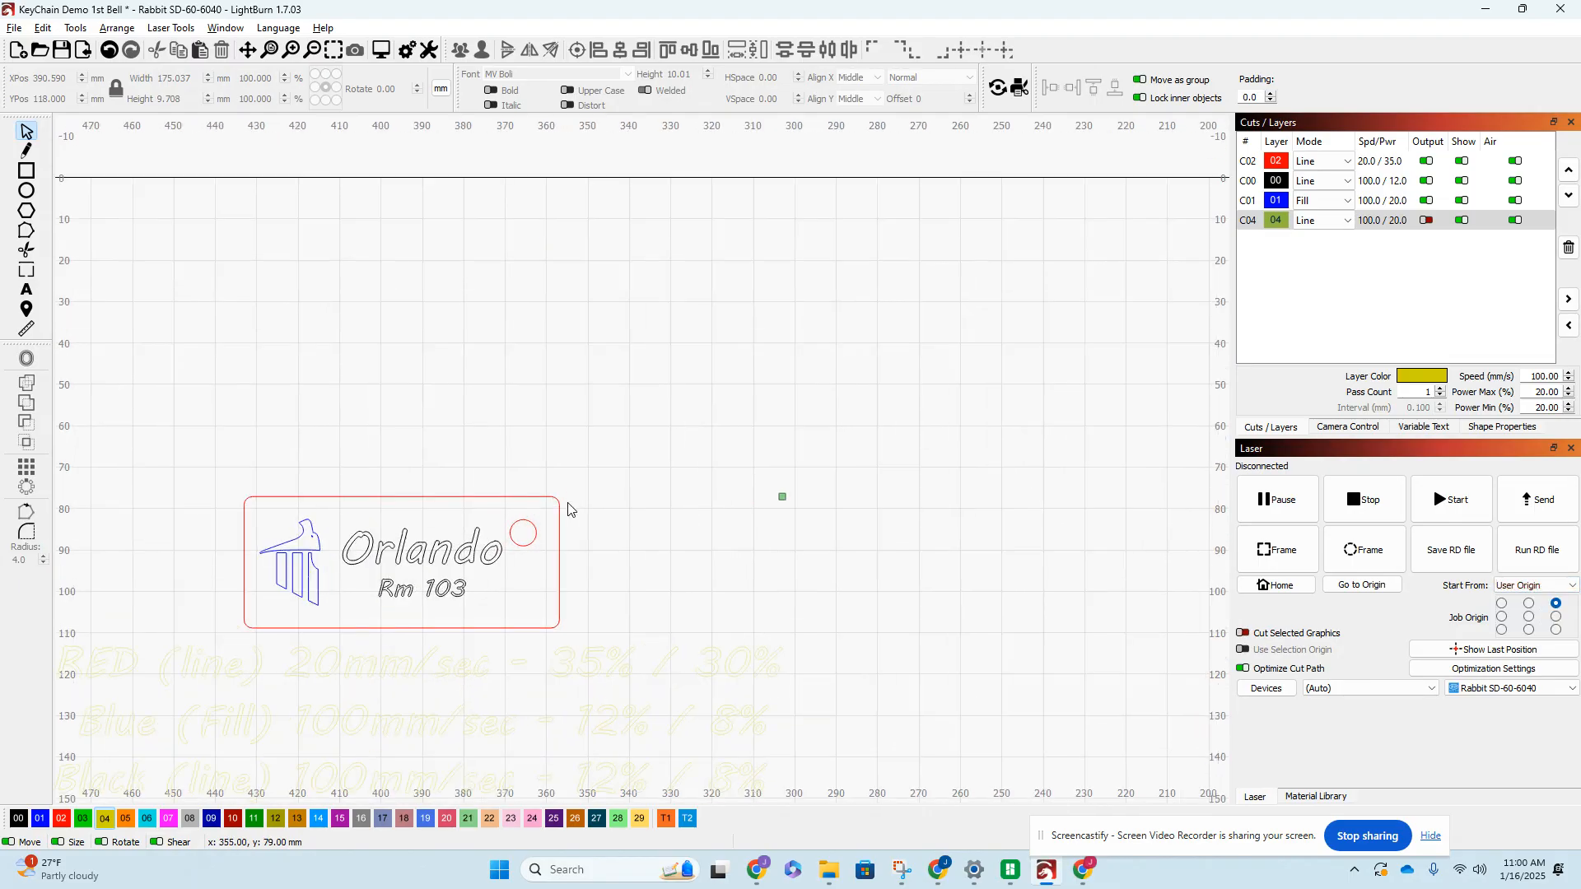
pyautogui.scroll(-2, 568, 497)
pyautogui.scroll(-2, 647, 606)
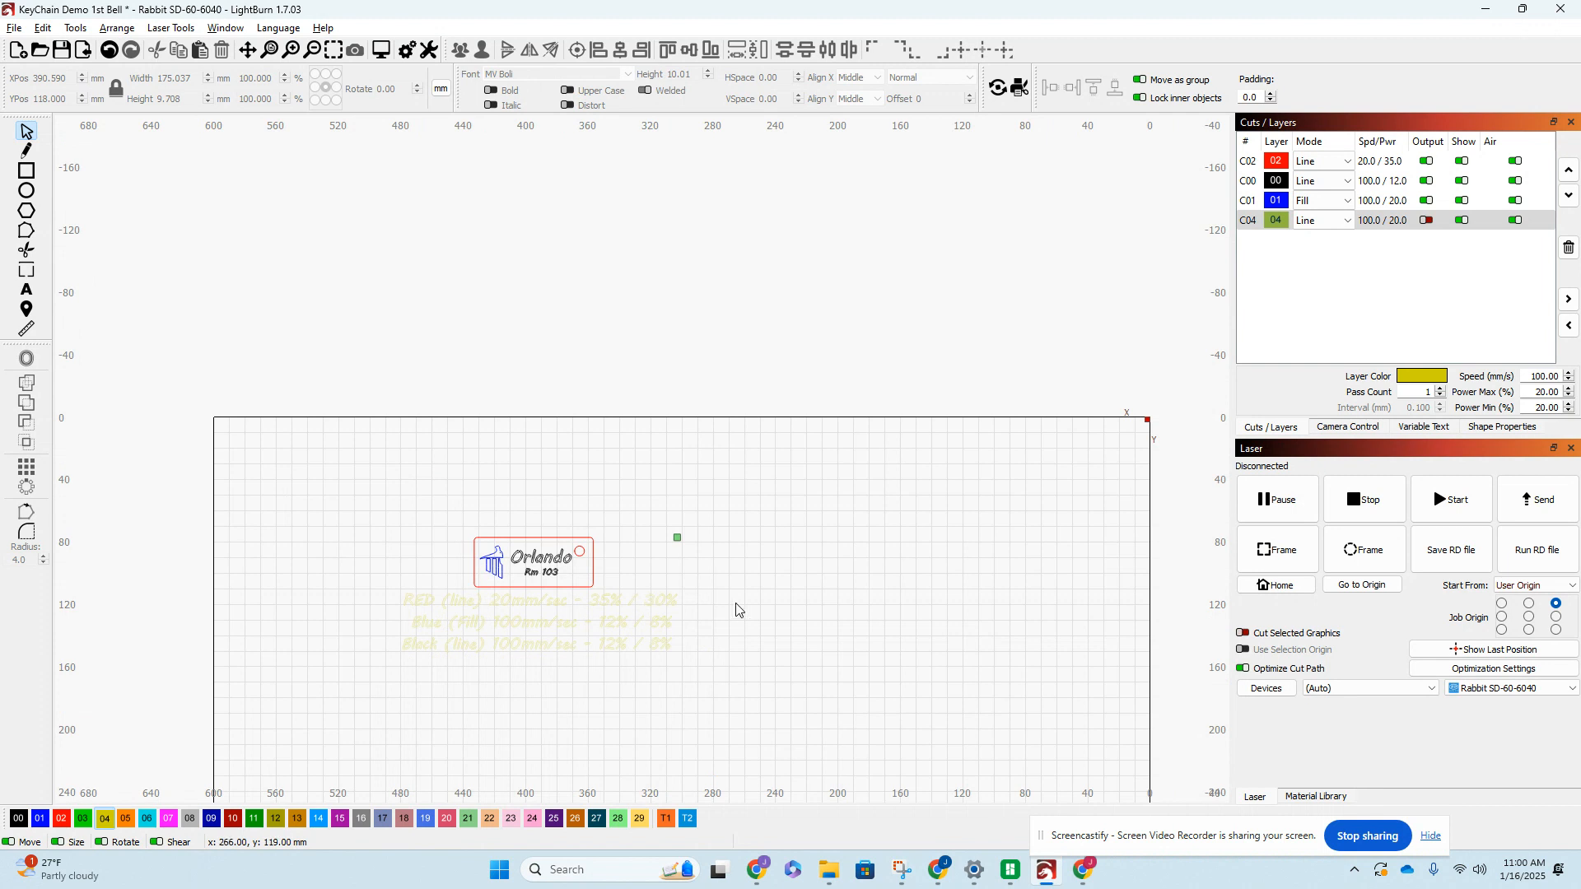
# Move the three lines of speed and power notes away from the keychain to about X 465, Y 149 mm
pyautogui.moveTo(710, 698); pyautogui.dragTo(619, 606)
pyautogui.moveTo(531, 627); pyautogui.dragTo(424, 653)
pyautogui.click(550, 497)
pyautogui.scroll(3, 572, 590)
pyautogui.scroll(1, 574, 594)
pyautogui.scroll(2, 443, 451)
pyautogui.scroll(2, 491, 363)
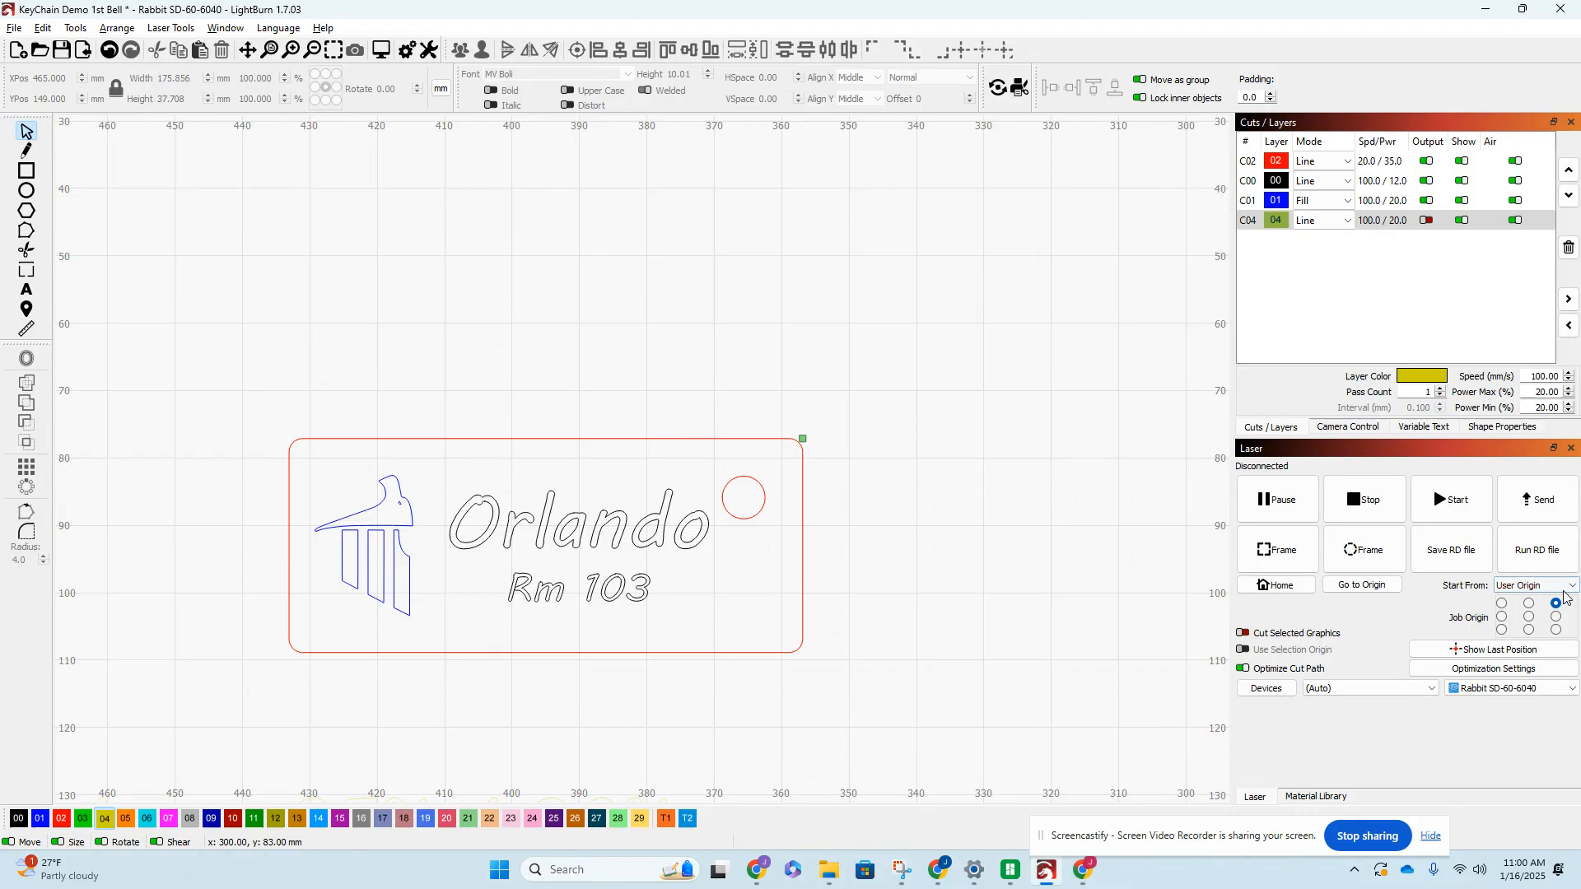
pyautogui.scroll(-1, 345, 328)
pyautogui.moveTo(345, 328); pyautogui.dragTo(445, 306)
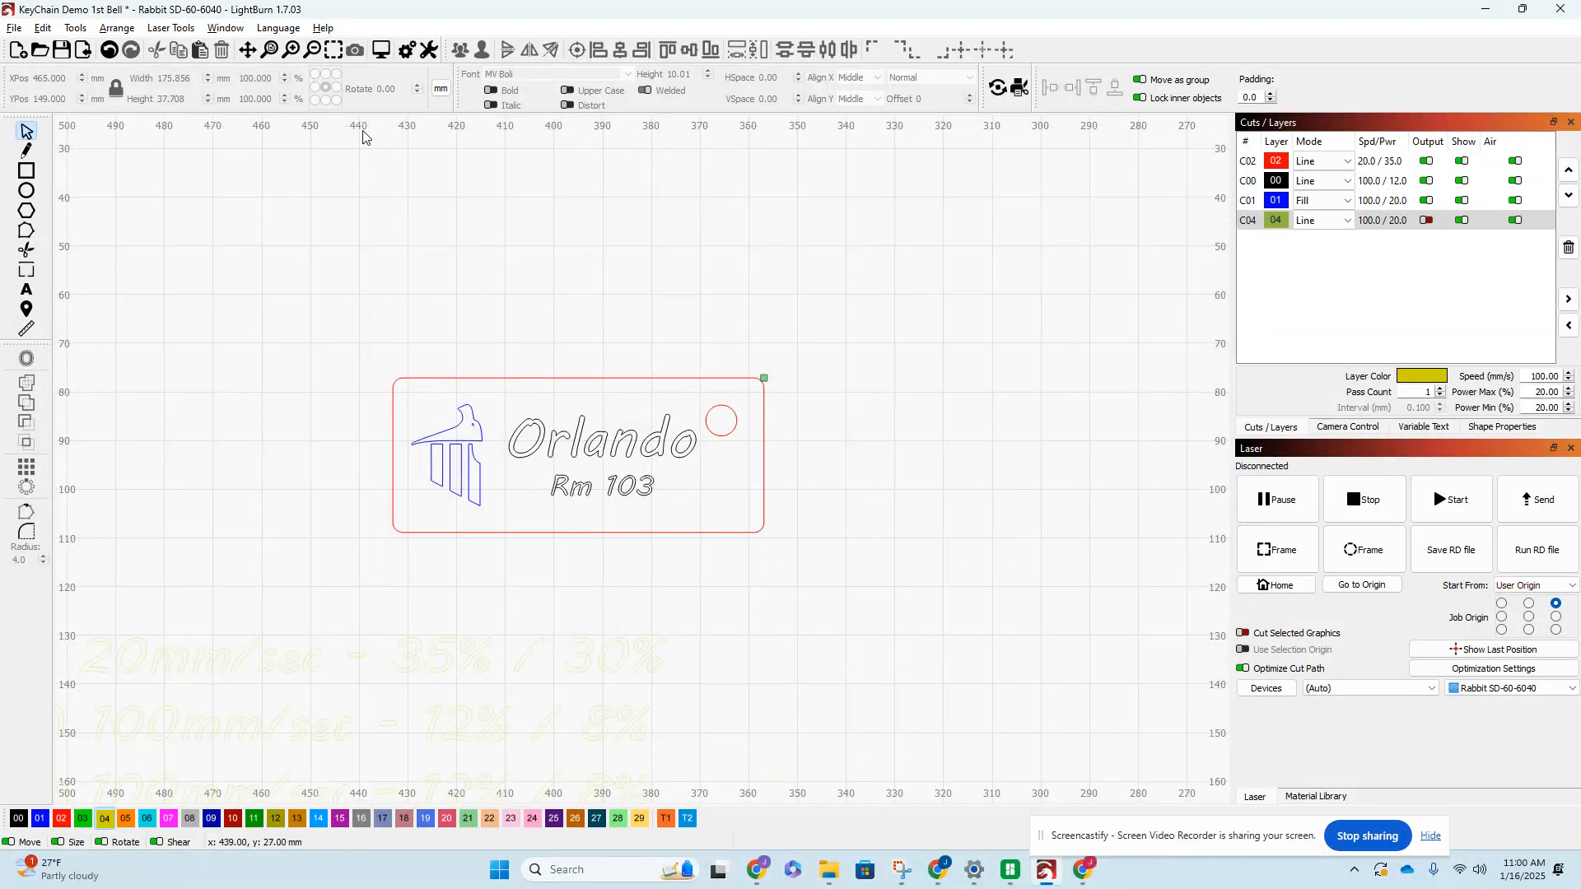
# Preview the keychain job and scrub back through the end of the cut sequence to inspect the outline cut
pyautogui.click(380, 49)
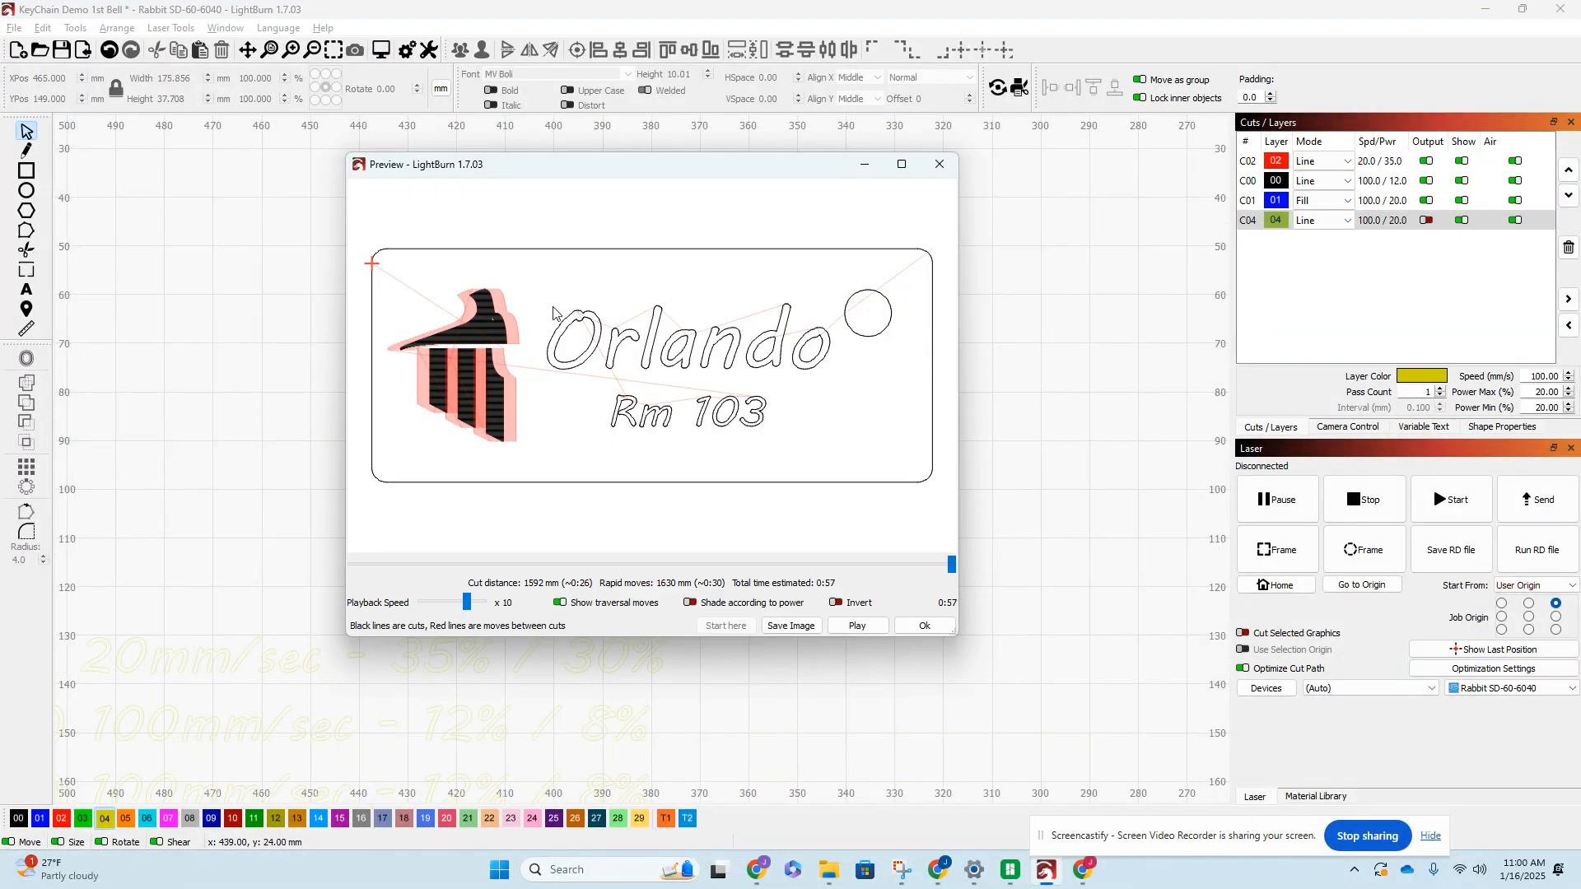
pyautogui.moveTo(952, 565)
pyautogui.mouseDown()
pyautogui.moveTo(798, 565)
pyautogui.moveTo(942, 564)
pyautogui.moveTo(897, 565)
pyautogui.mouseUp()
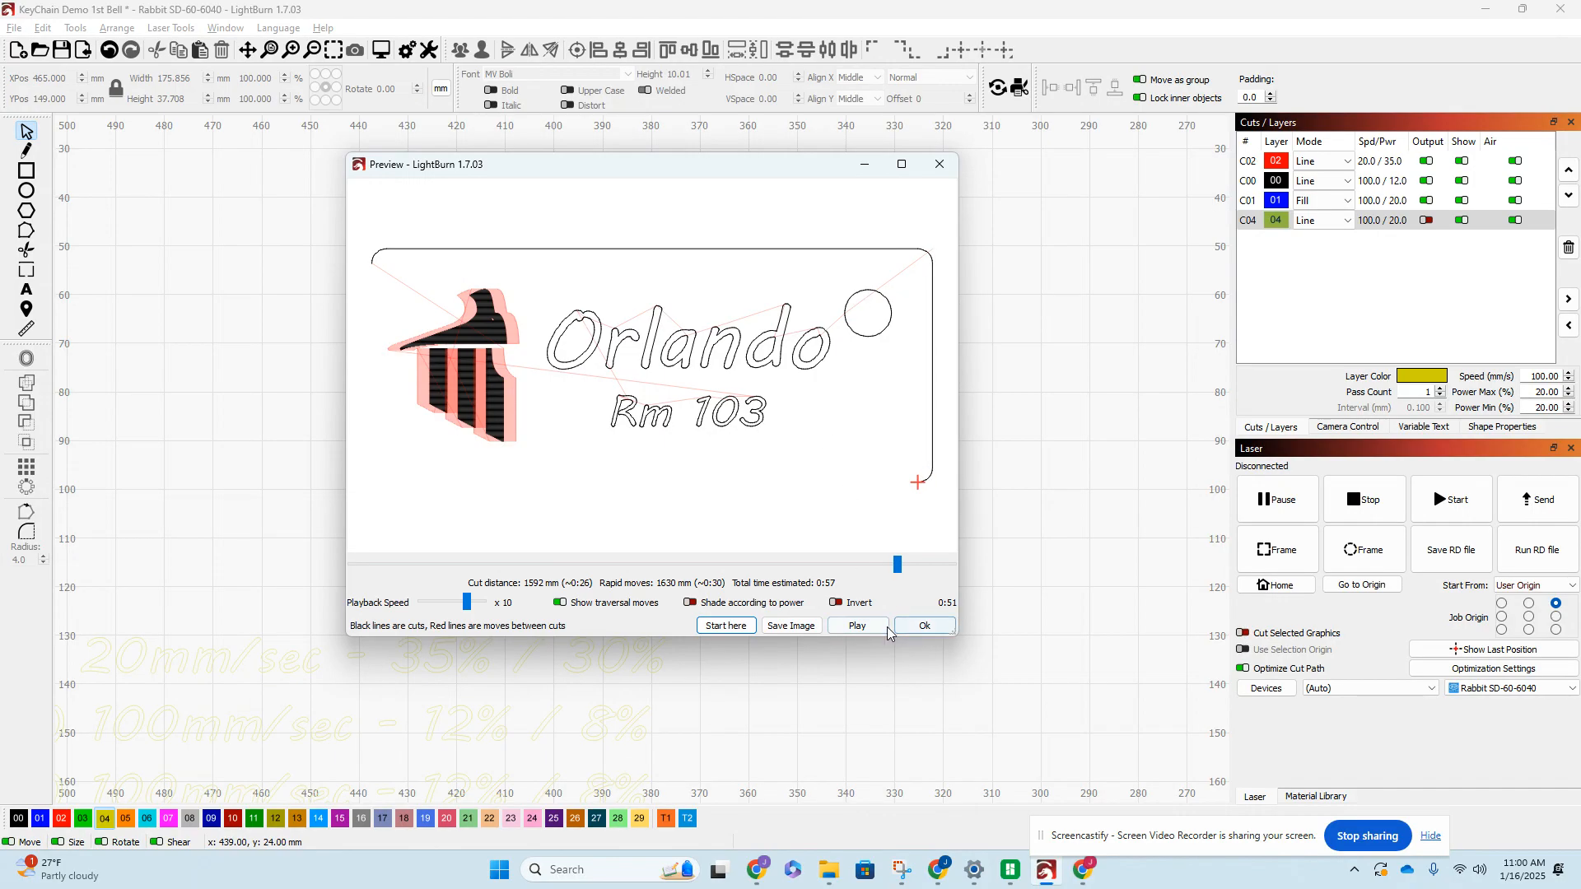
pyautogui.click(940, 164)
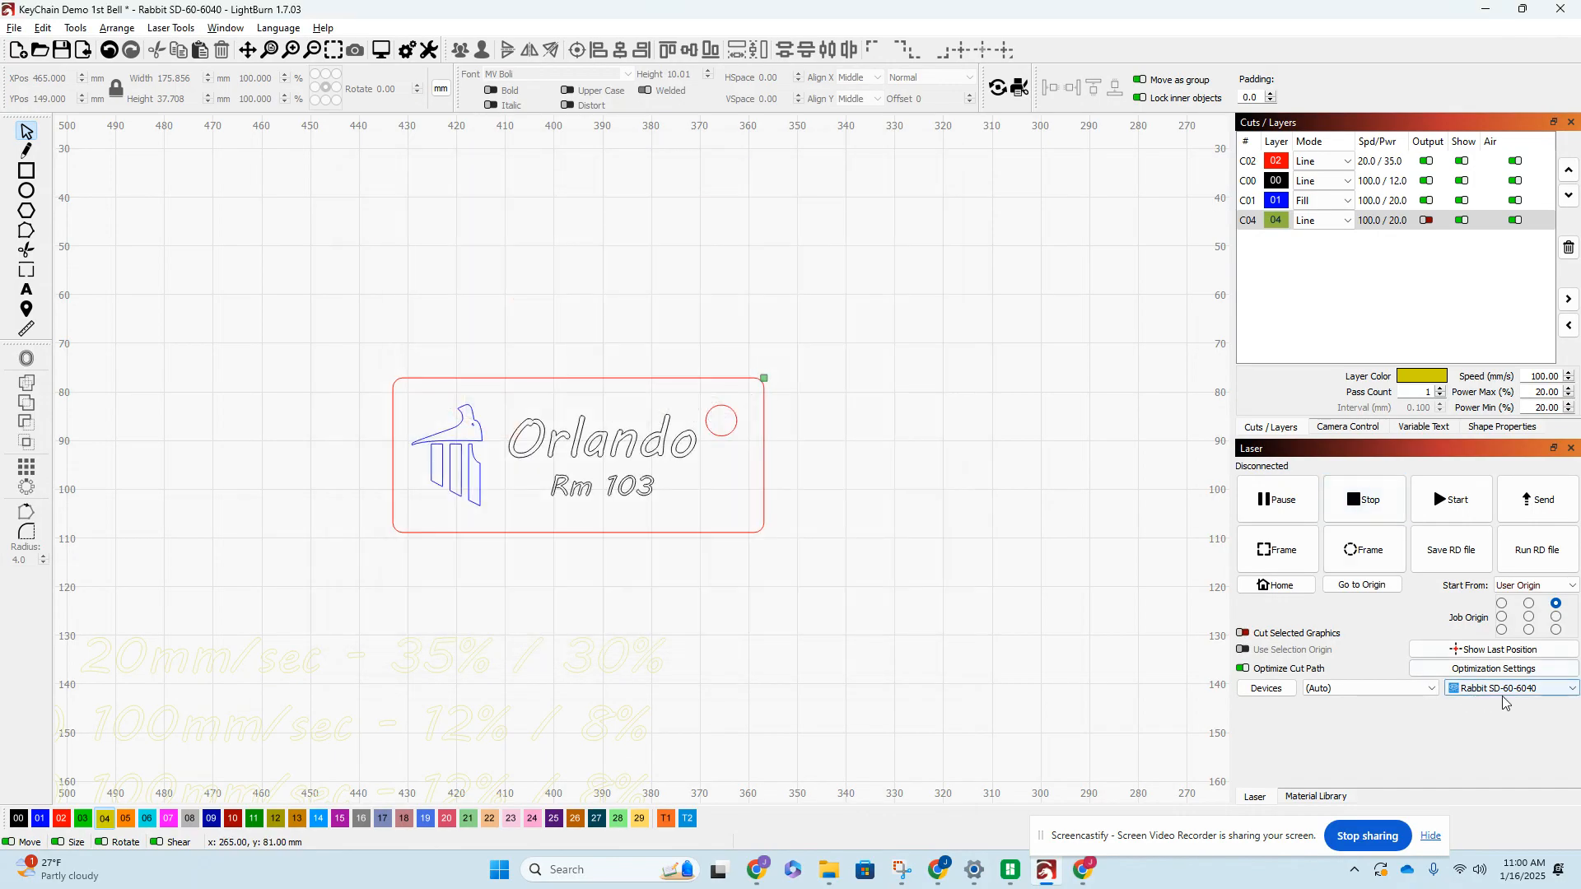
# Review the cut optimization settings and the Beginner Mode option in the editor settings
pyautogui.click(1492, 668)
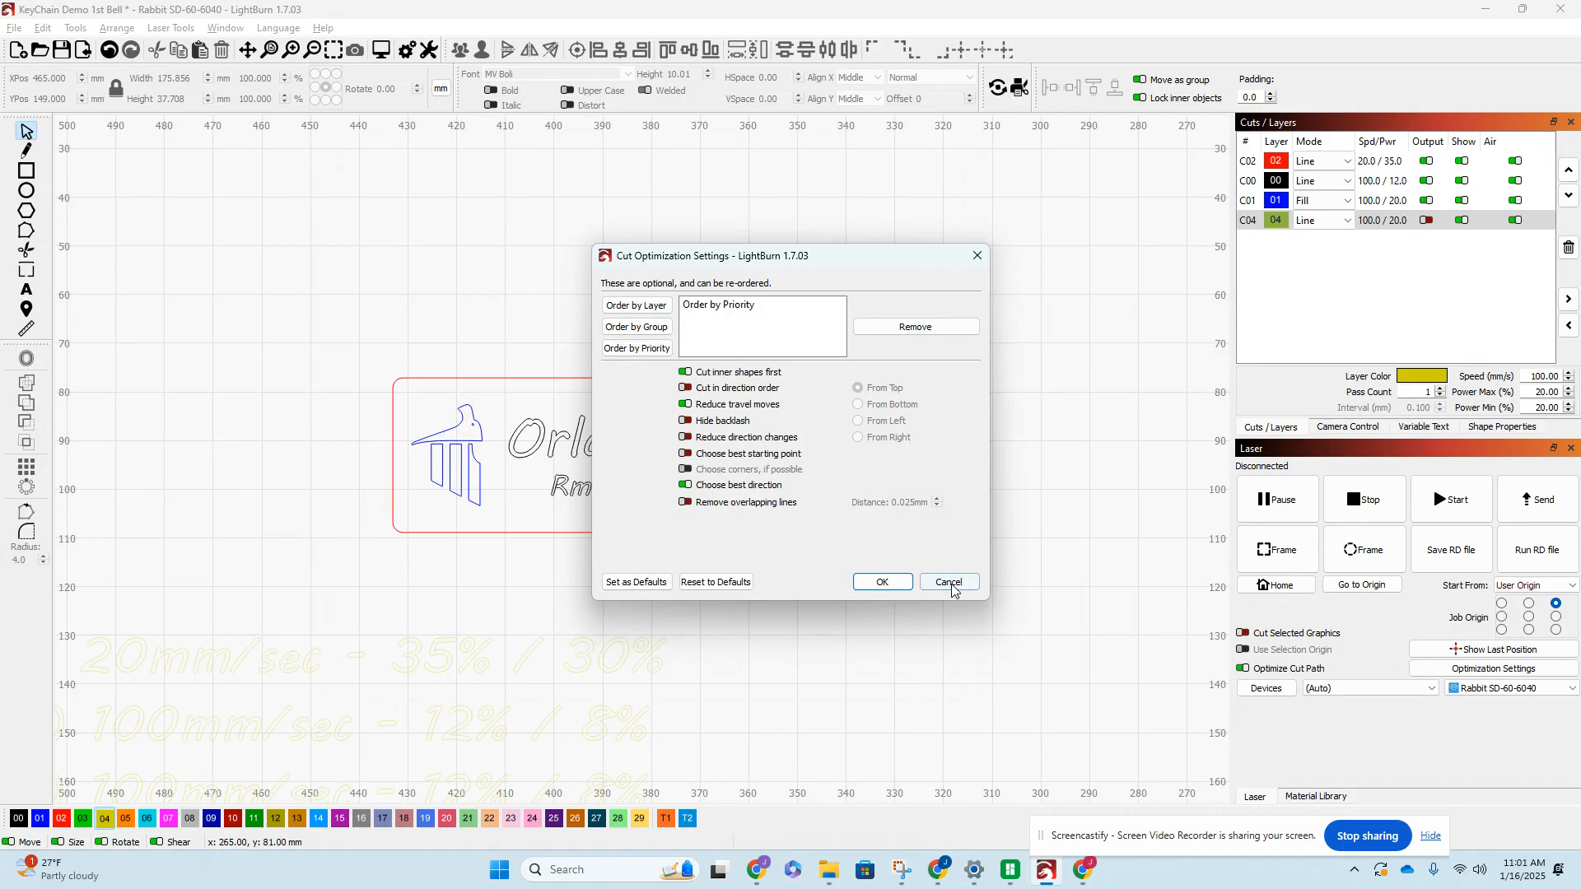
pyautogui.click(949, 582)
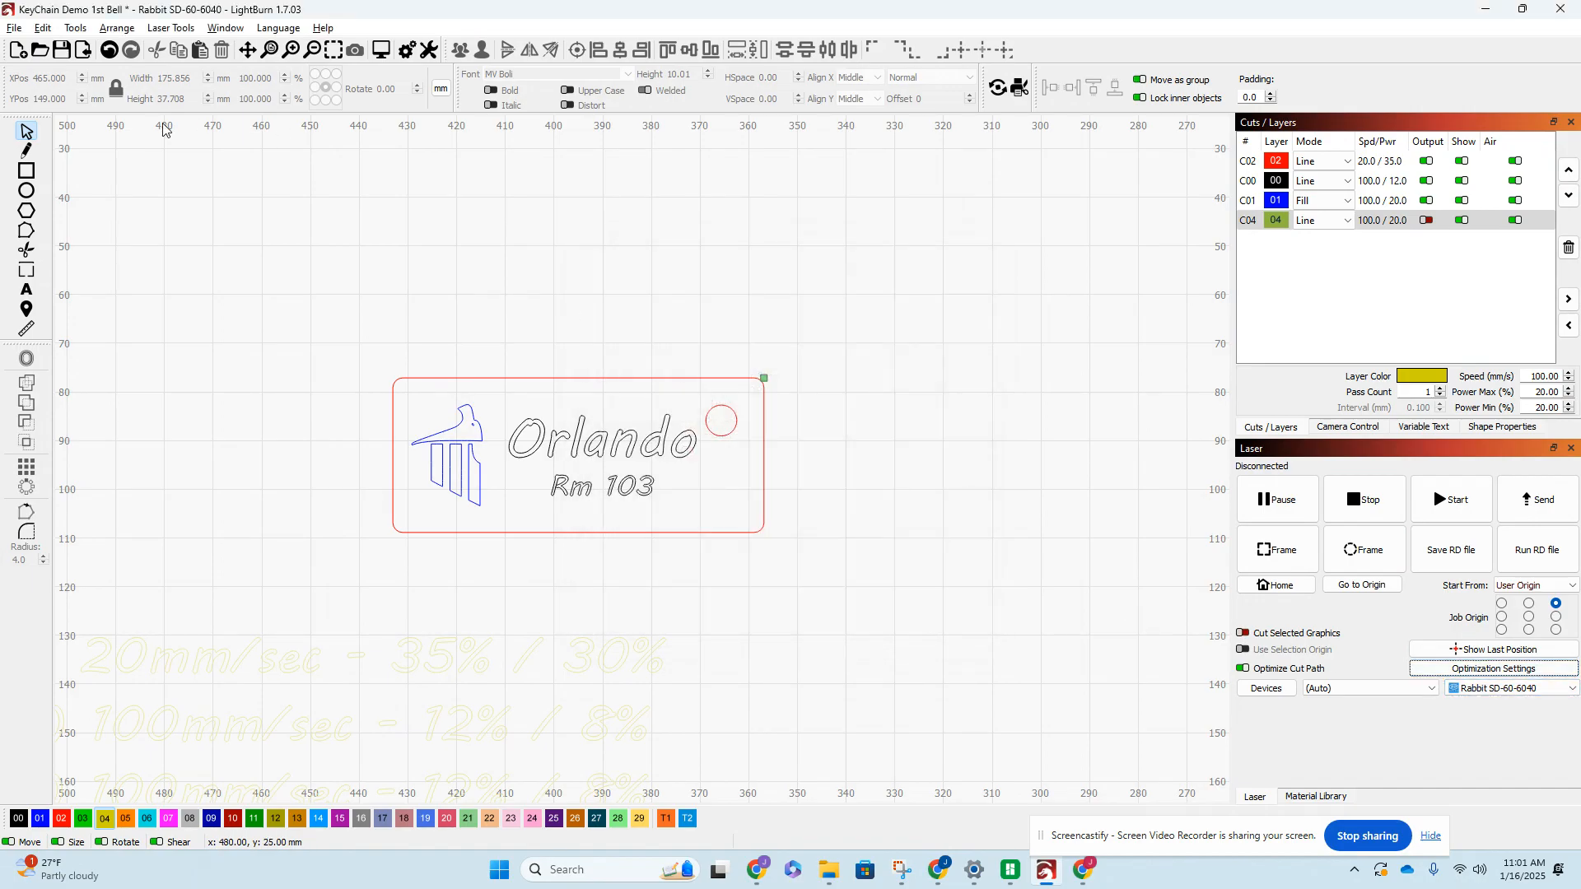
pyautogui.click(75, 27)
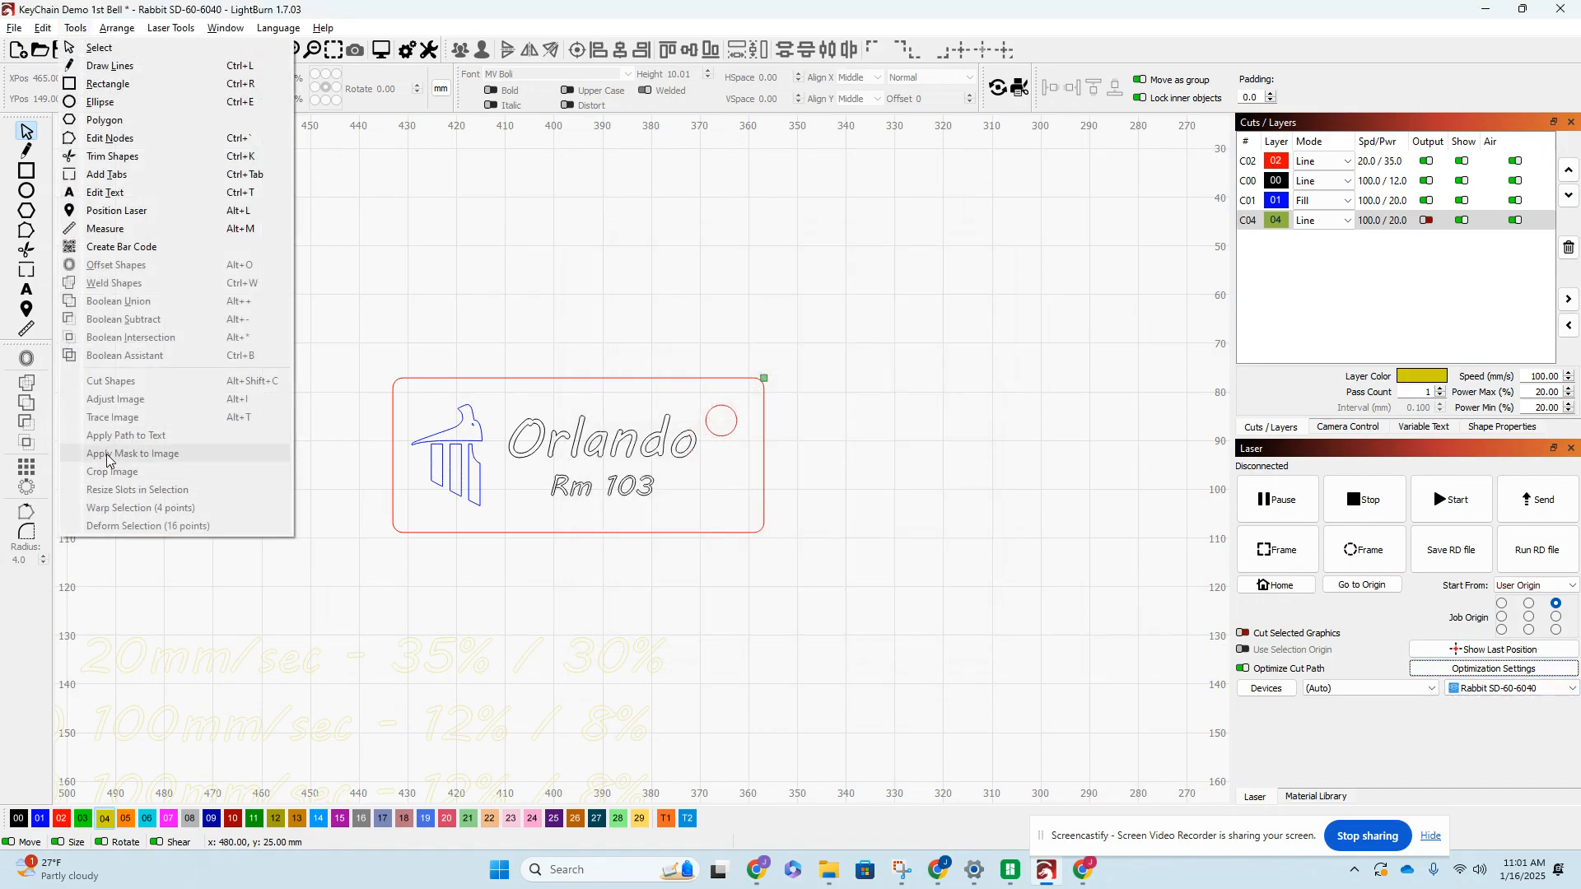
pyautogui.click(82, 503)
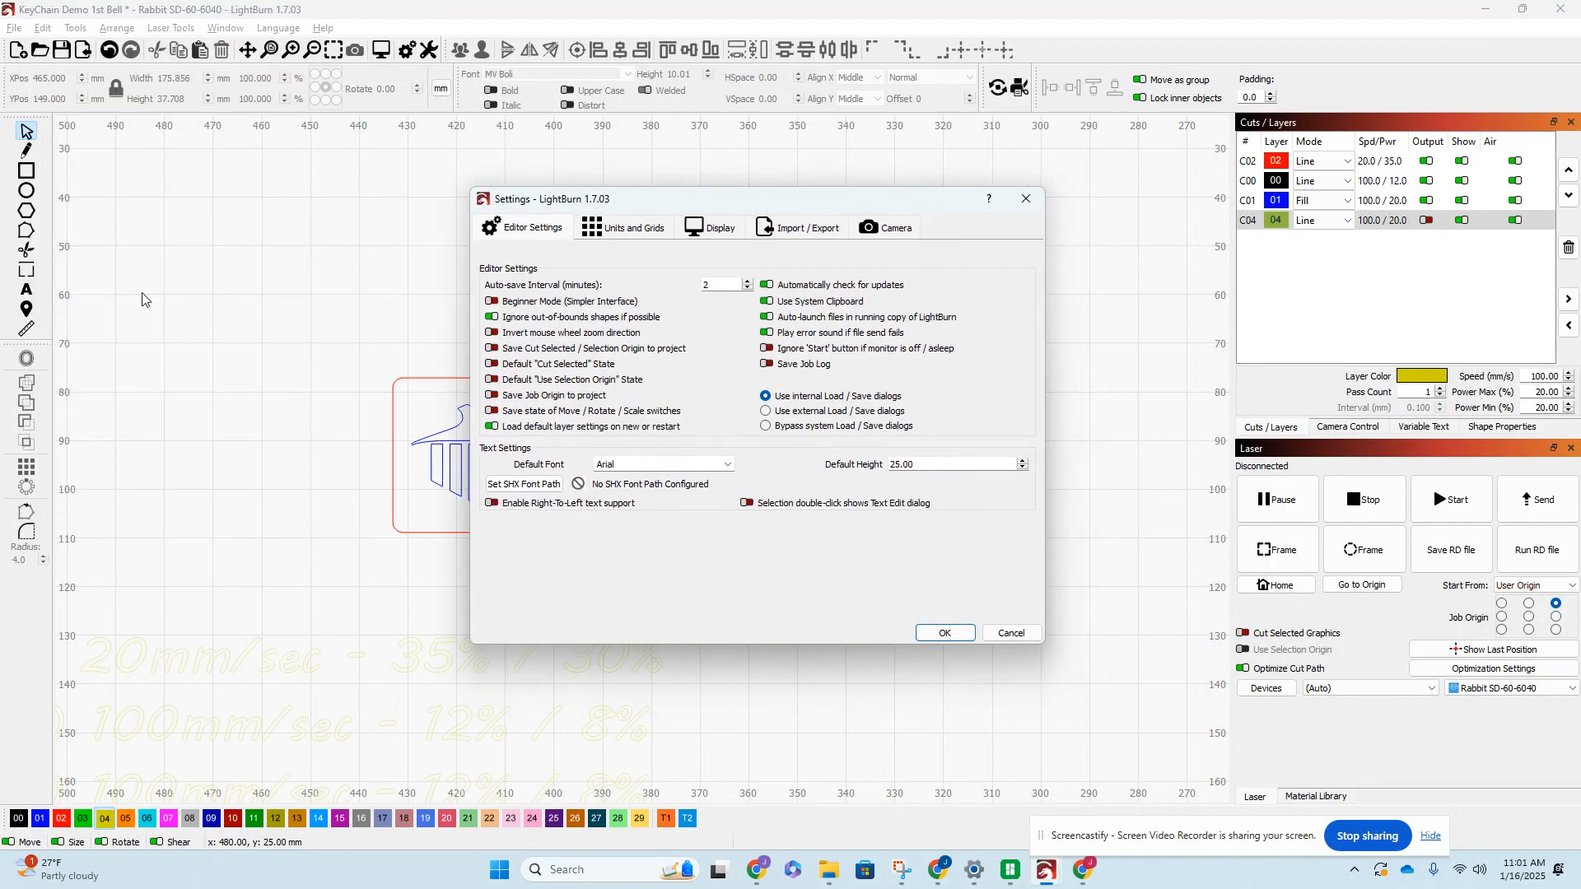
pyautogui.click(505, 303)
pyautogui.click(940, 634)
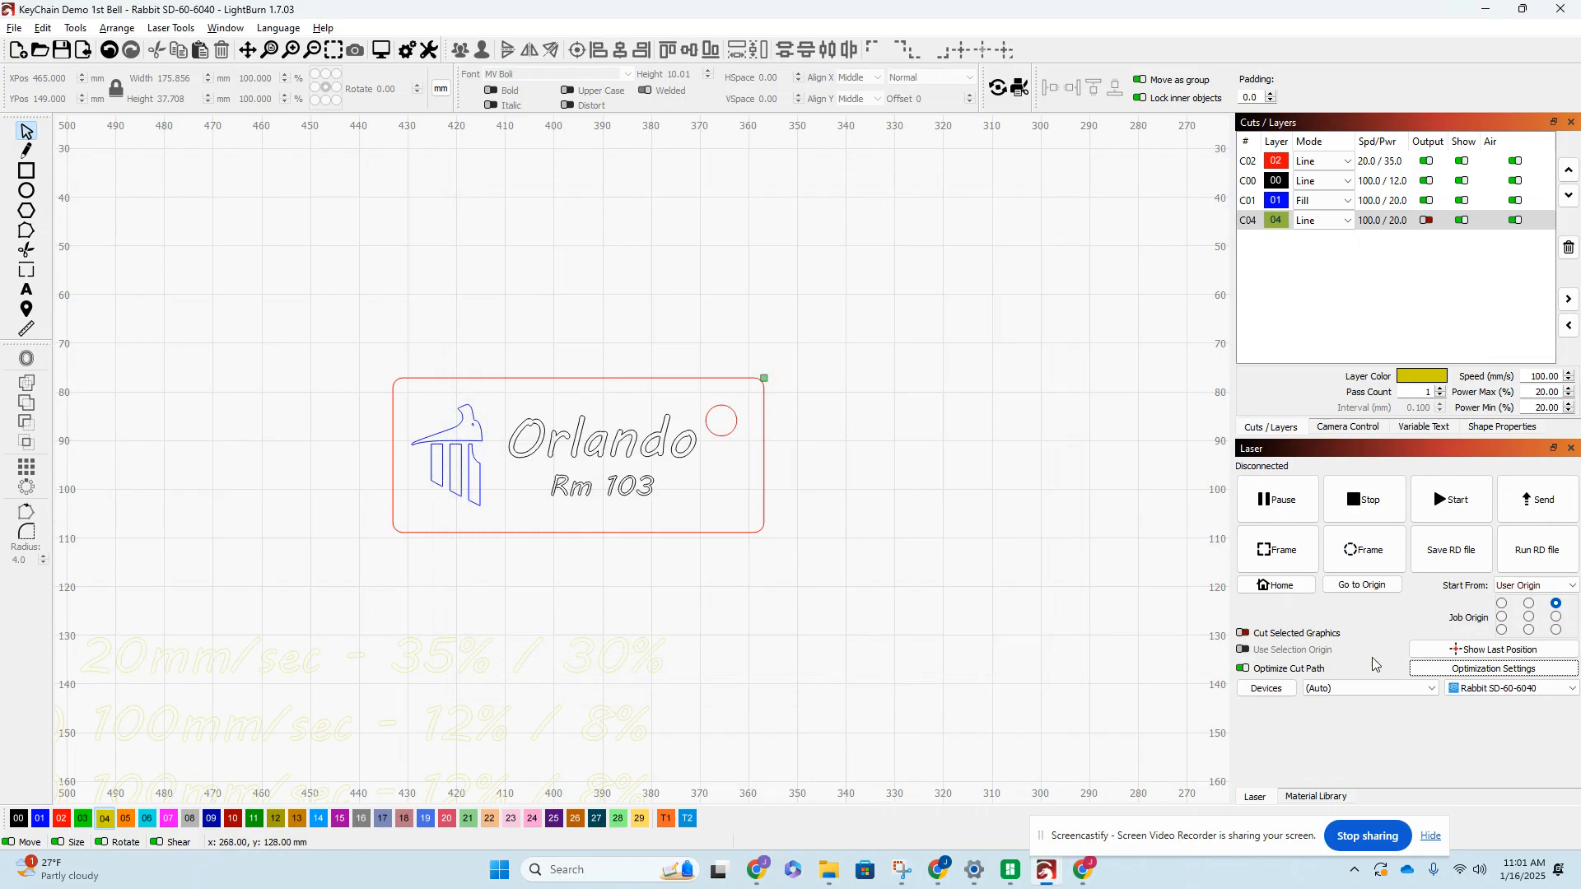
# Add Order by Layer beneath Order by Priority in the cut optimization settings
pyautogui.click(1478, 670)
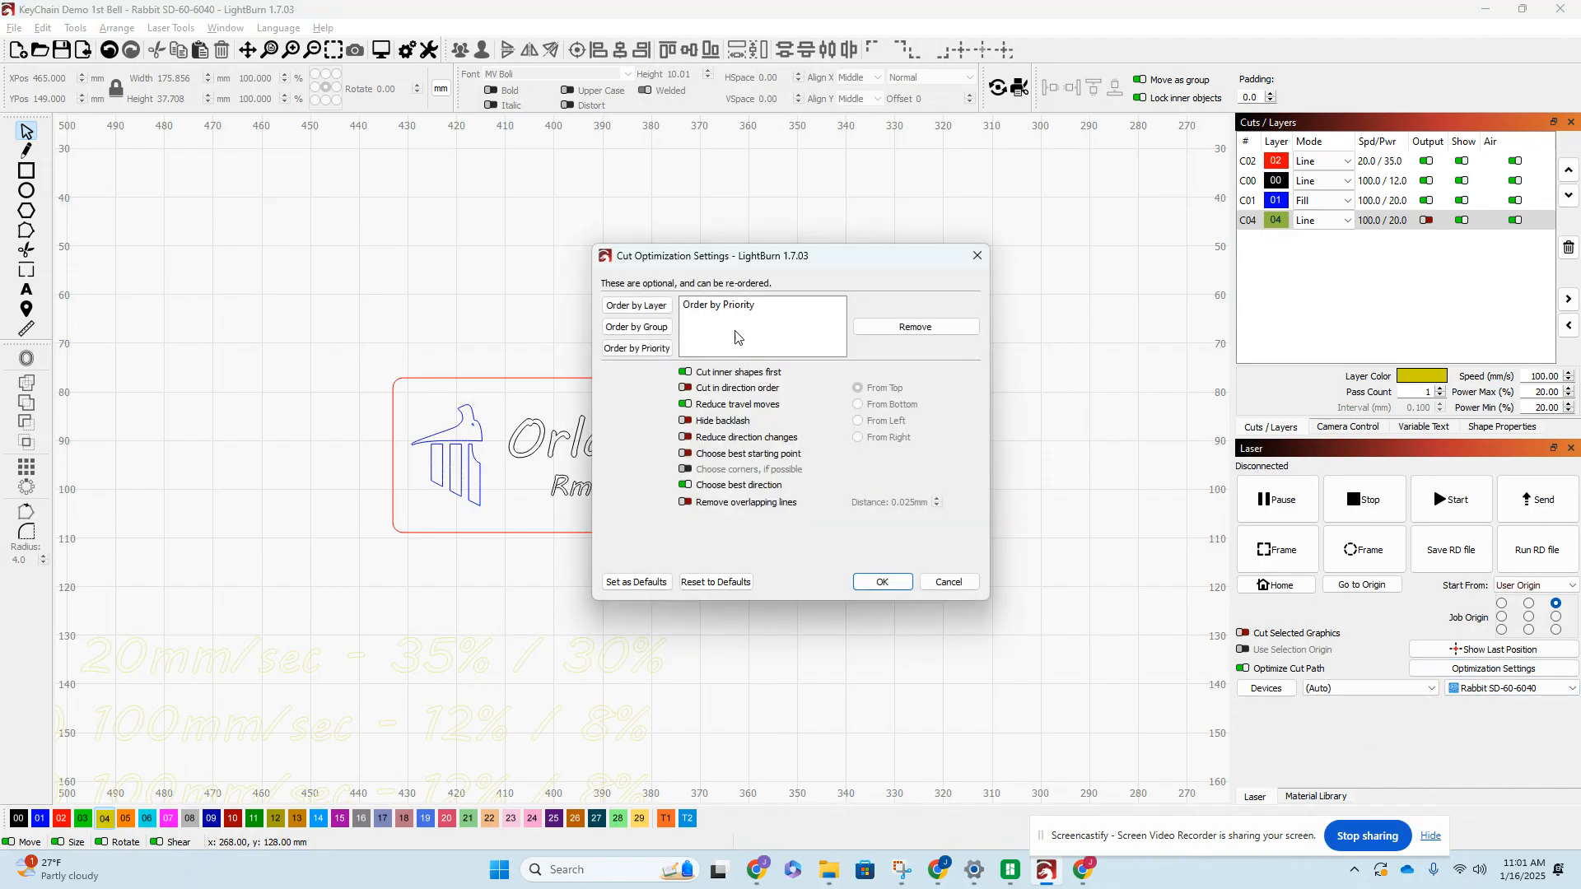
pyautogui.moveTo(731, 265); pyautogui.dragTo(774, 257)
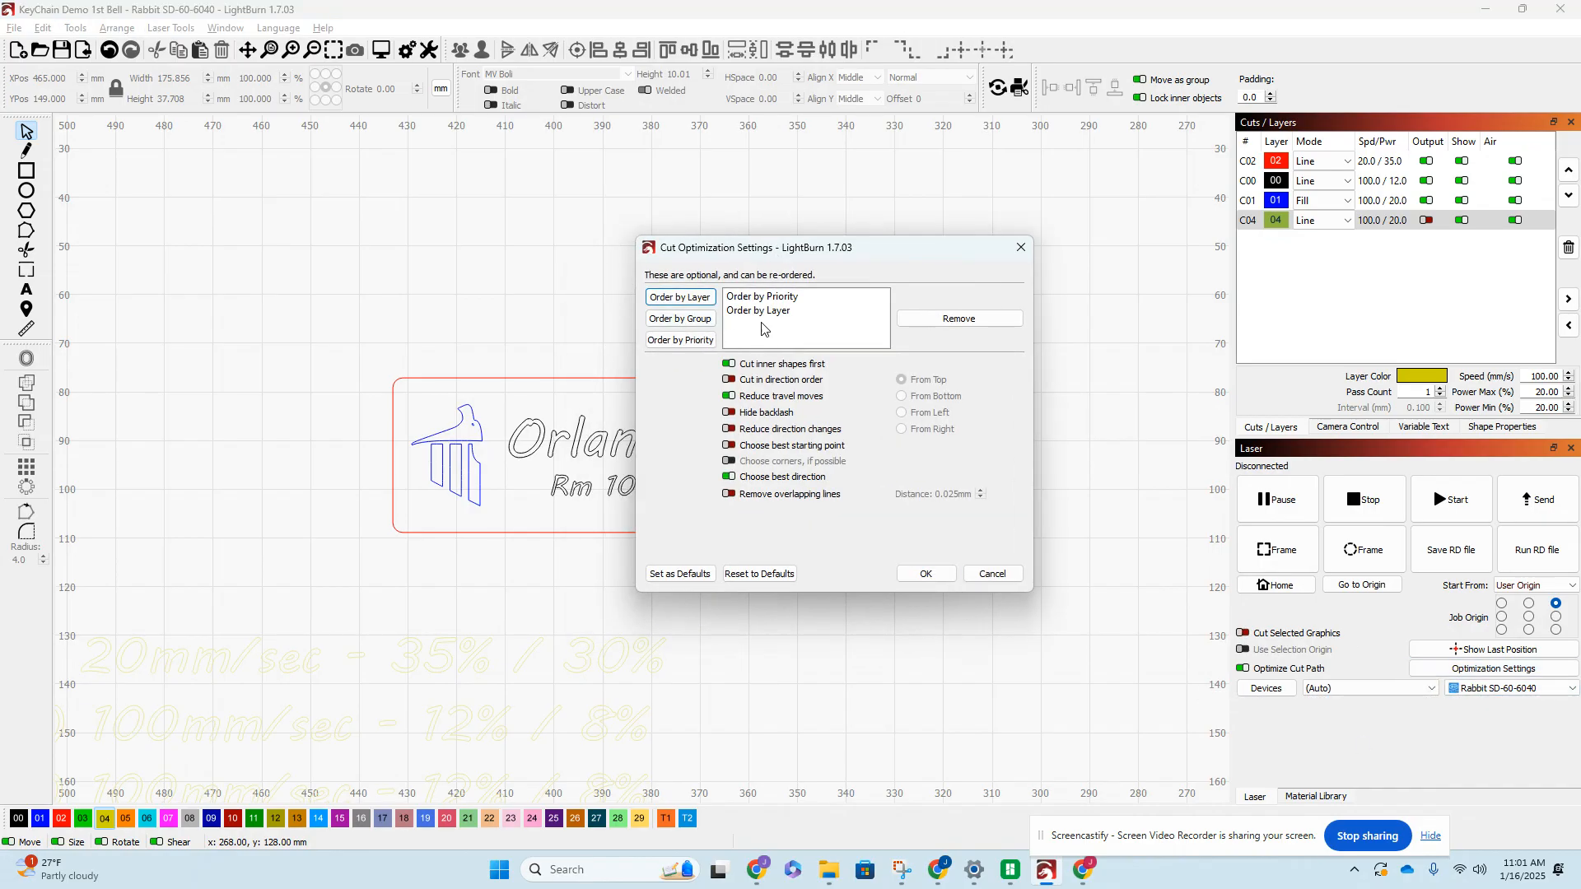
pyautogui.click(691, 298)
pyautogui.click(774, 310)
pyautogui.click(971, 321)
pyautogui.click(680, 297)
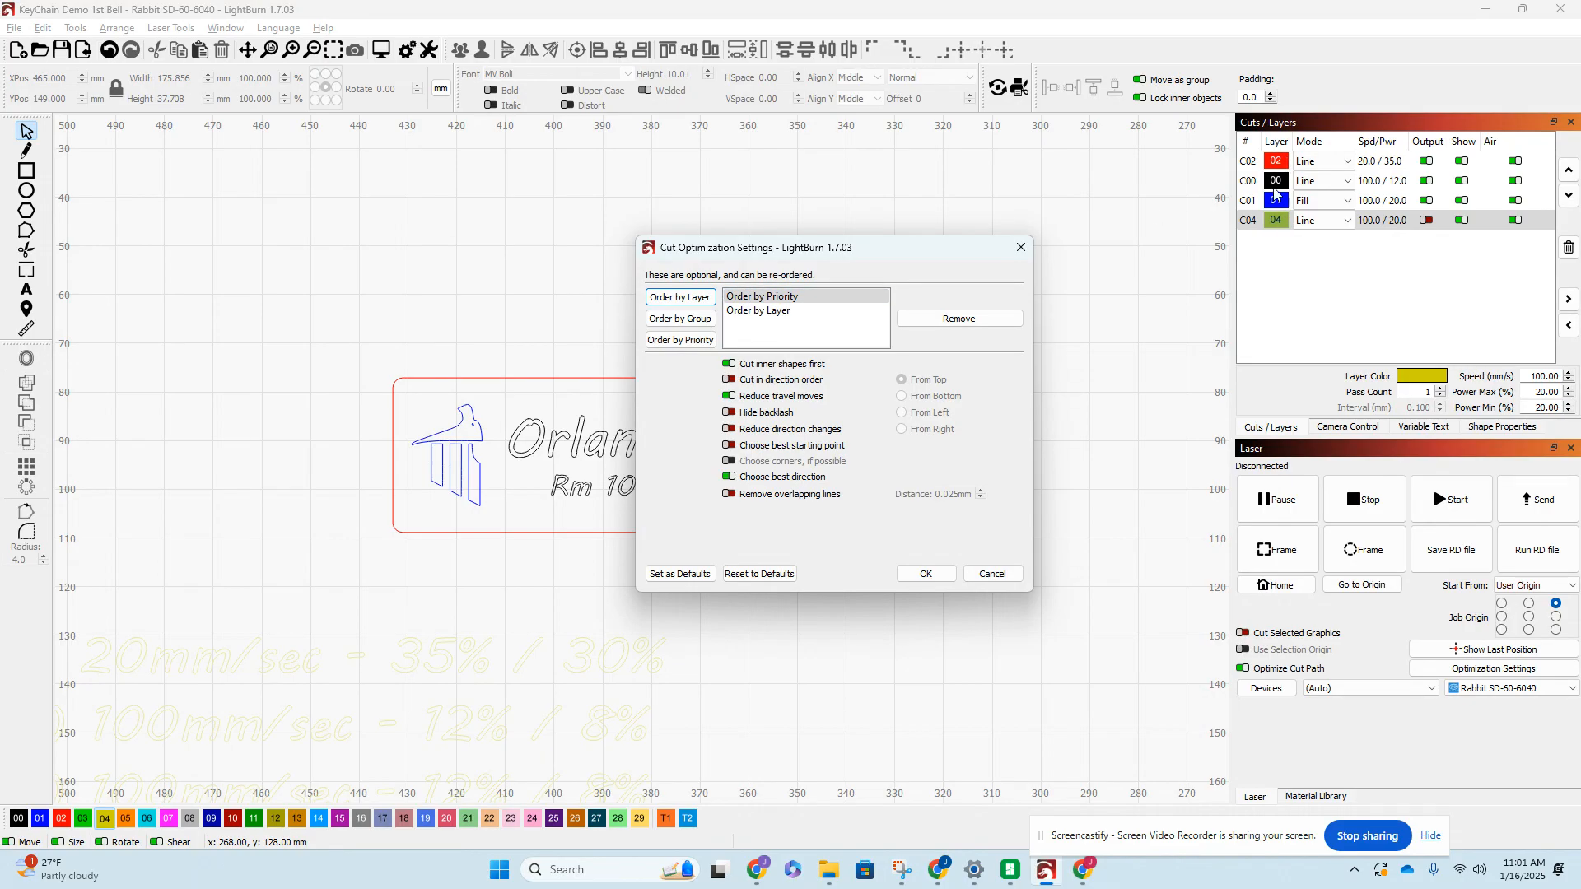
pyautogui.click(918, 576)
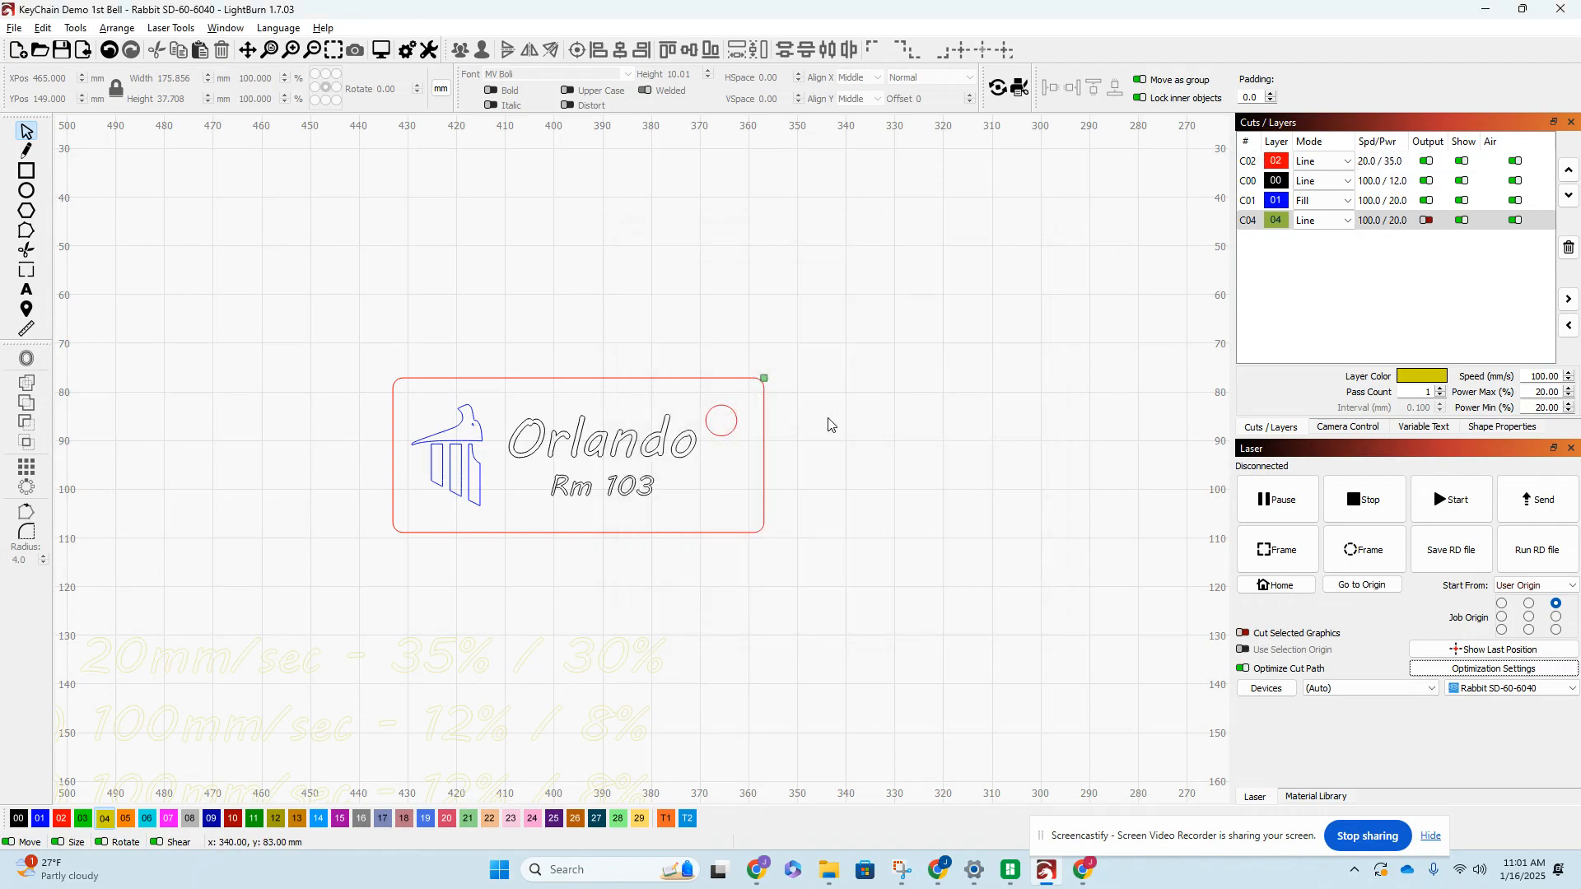
# Preview the job again and scrub through the cut sequence to check the order in which layers are cut
pyautogui.click(387, 49)
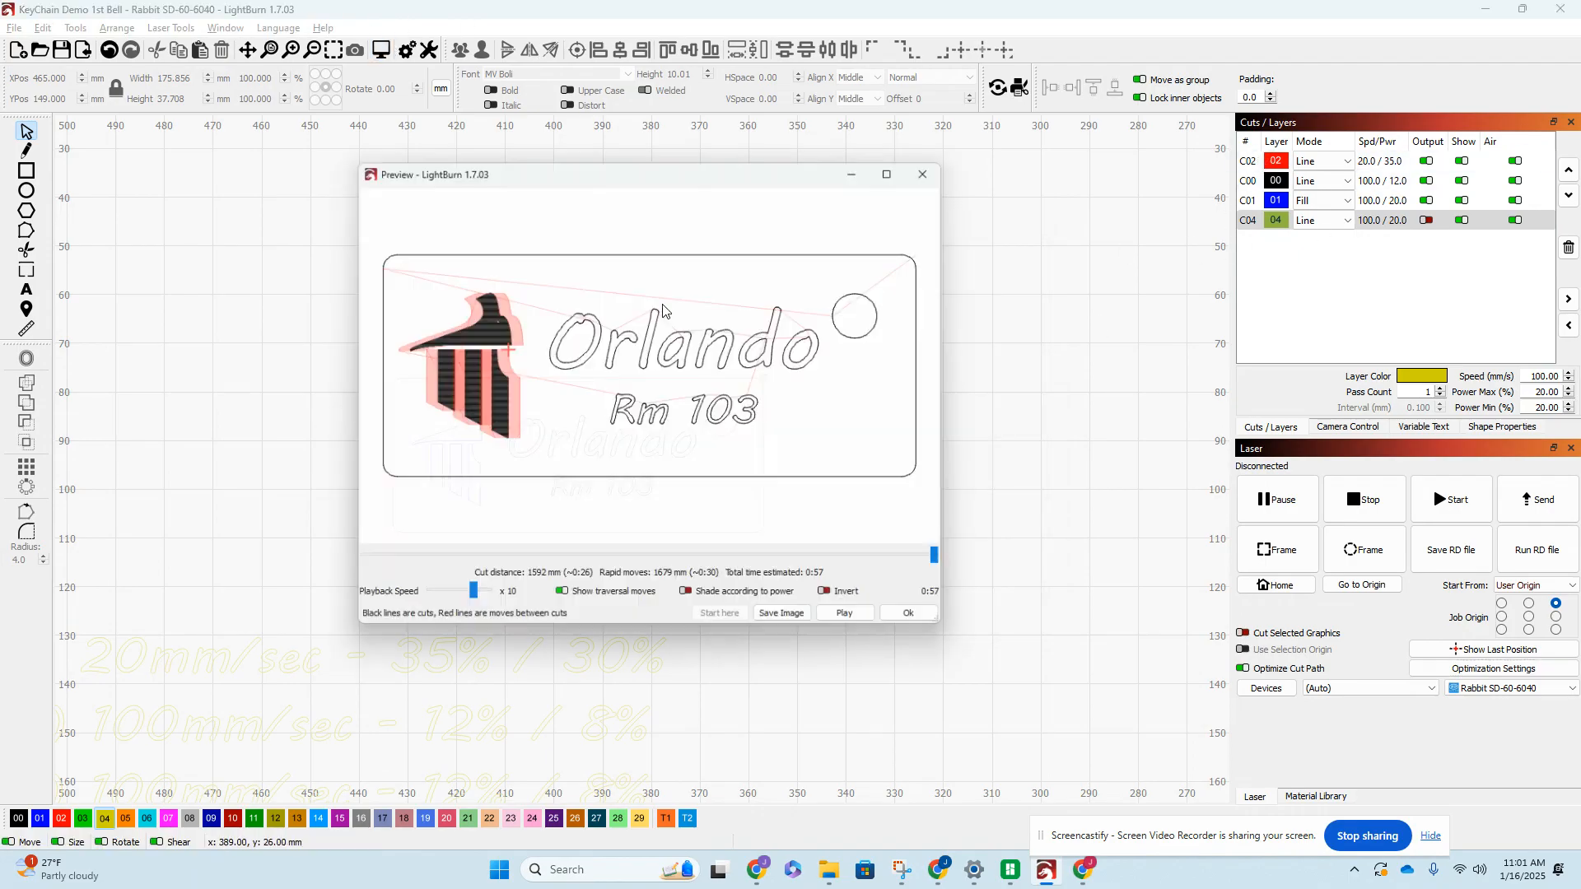
pyautogui.moveTo(948, 560)
pyautogui.mouseDown()
pyautogui.moveTo(415, 570)
pyautogui.moveTo(576, 568)
pyautogui.moveTo(449, 570)
pyautogui.moveTo(737, 596)
pyautogui.moveTo(771, 570)
pyautogui.moveTo(714, 570)
pyautogui.moveTo(961, 567)
pyautogui.mouseUp()
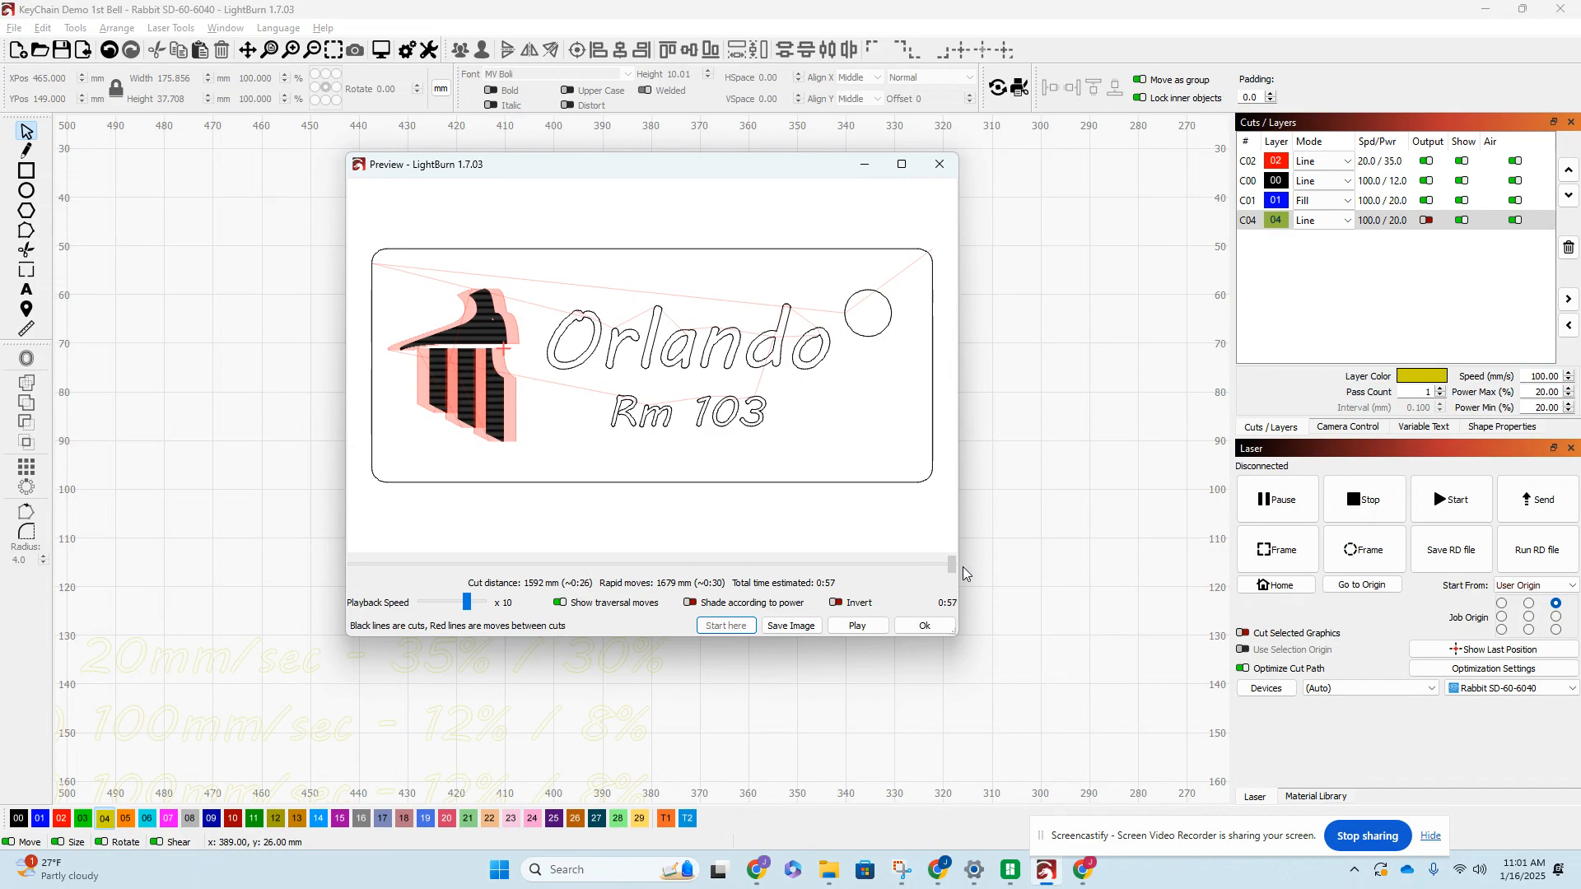
pyautogui.click(939, 164)
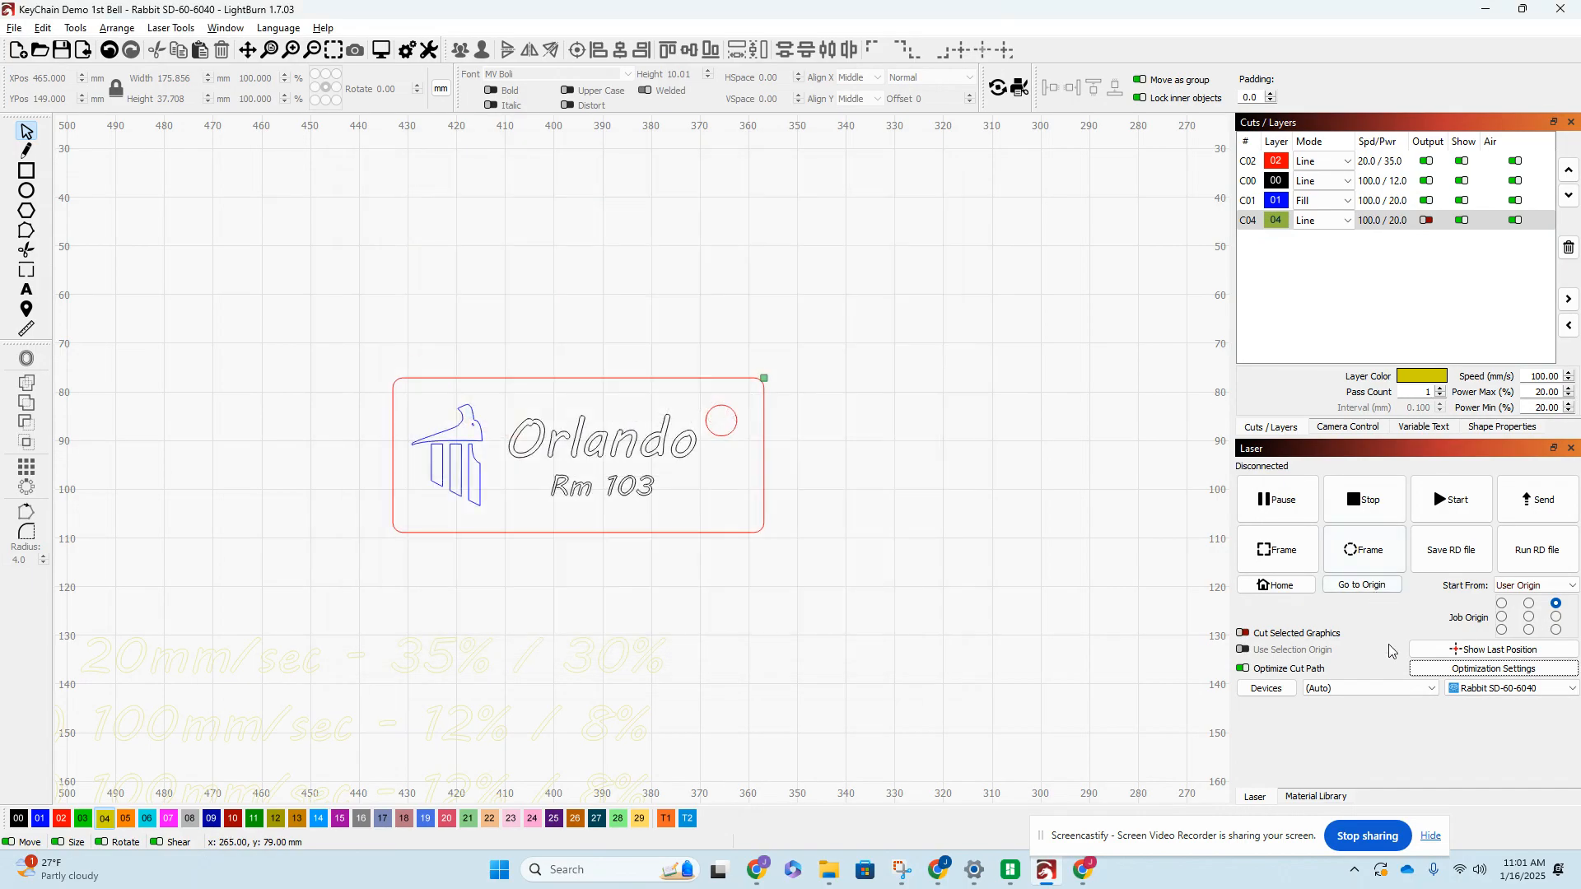
# Remove Order by Layer from the cut optimization settings, keeping only Order by Priority
pyautogui.click(1493, 668)
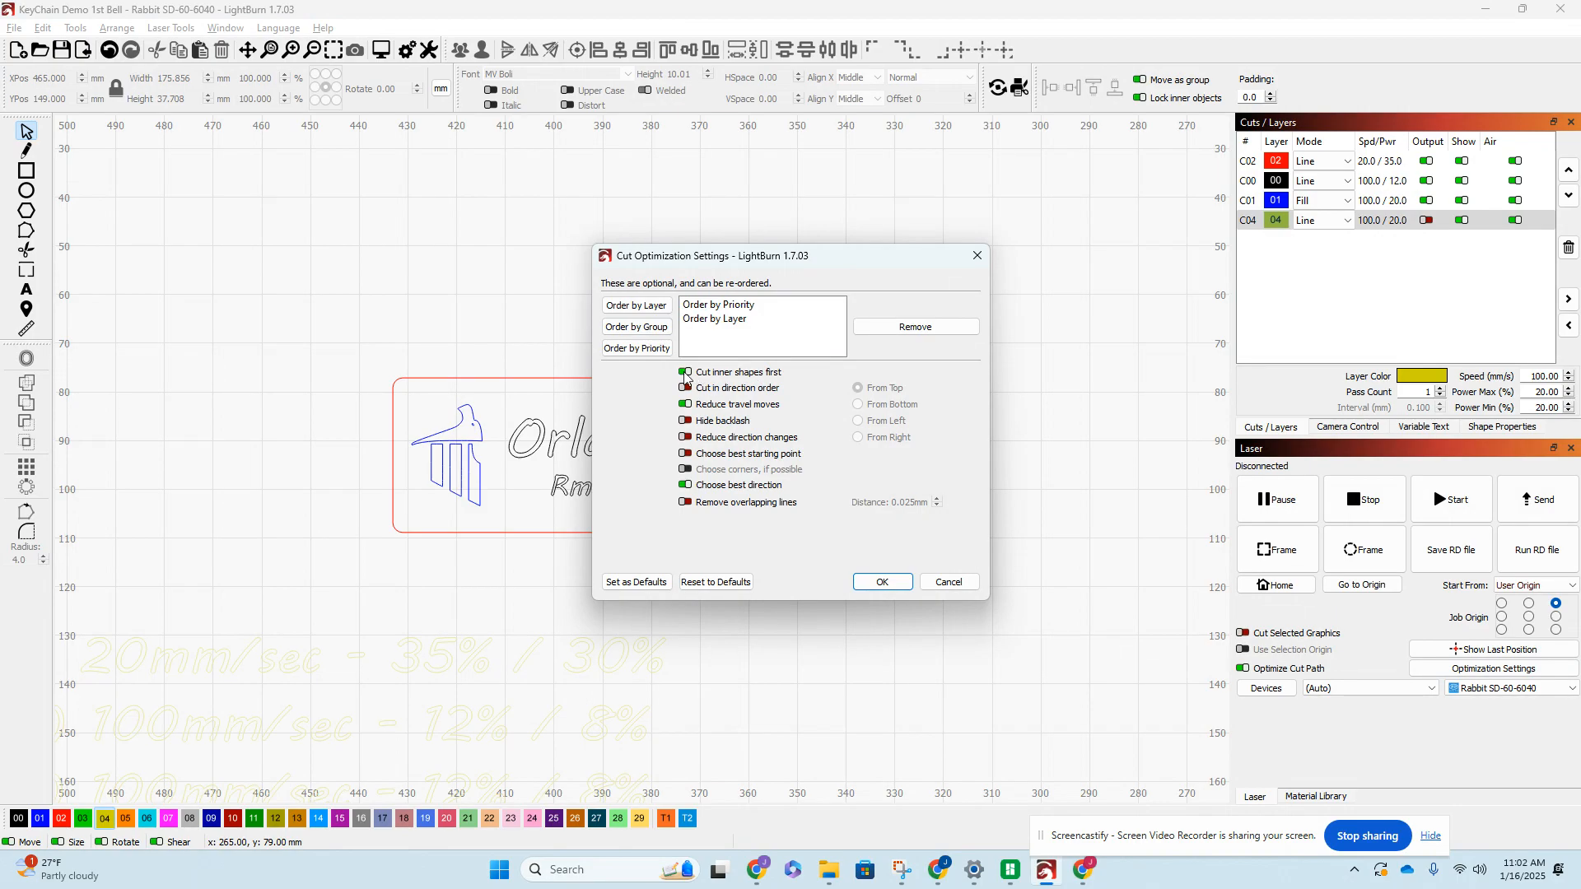
pyautogui.click(721, 319)
pyautogui.click(726, 305)
pyautogui.click(733, 321)
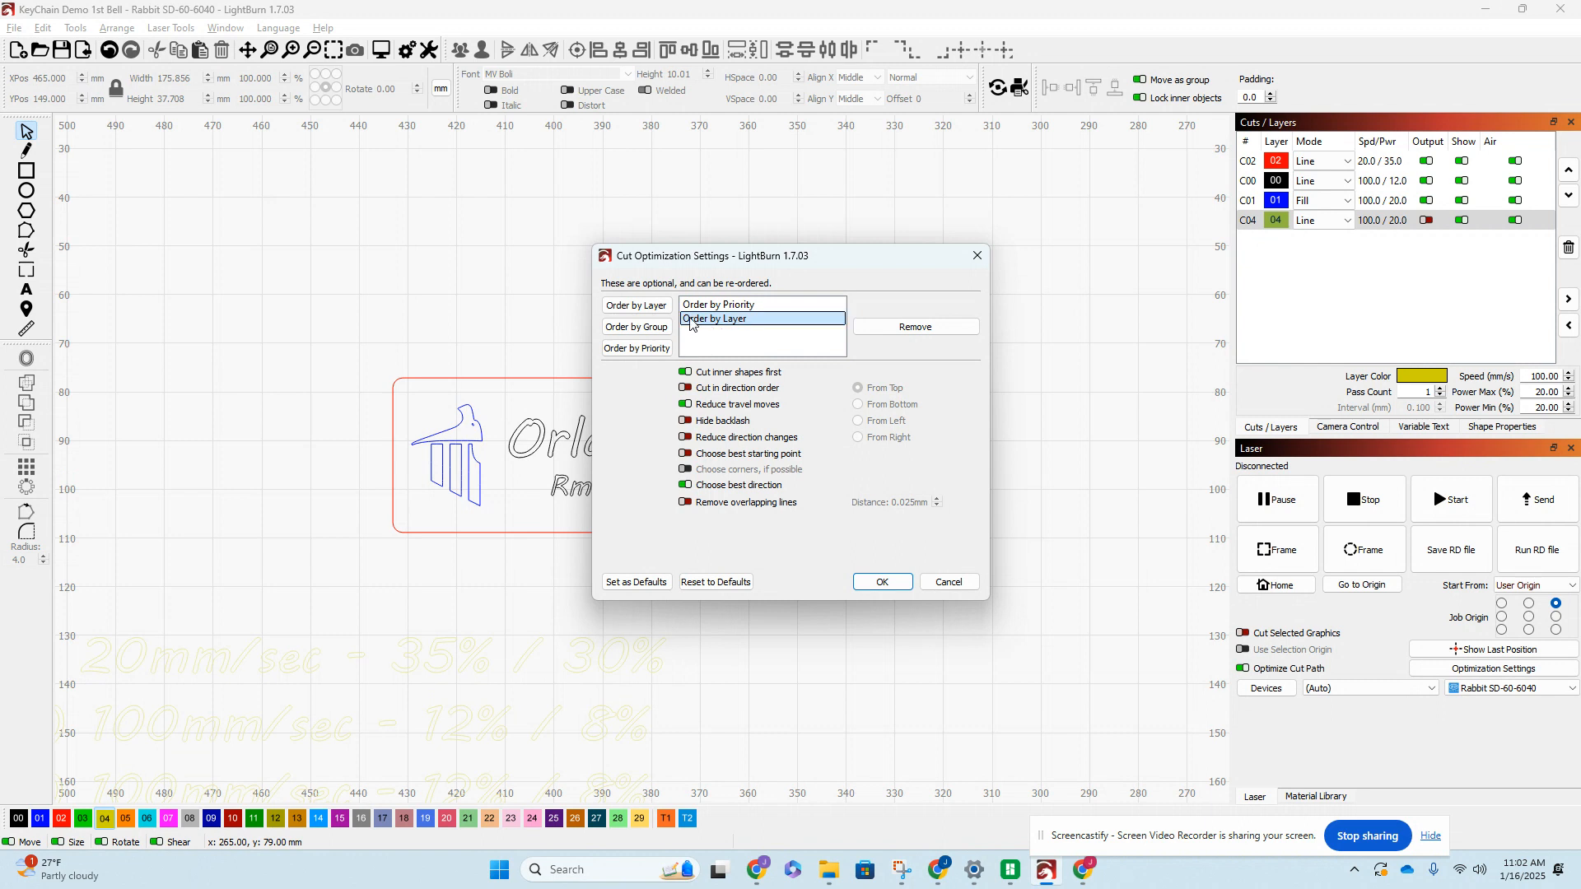
pyautogui.click(903, 329)
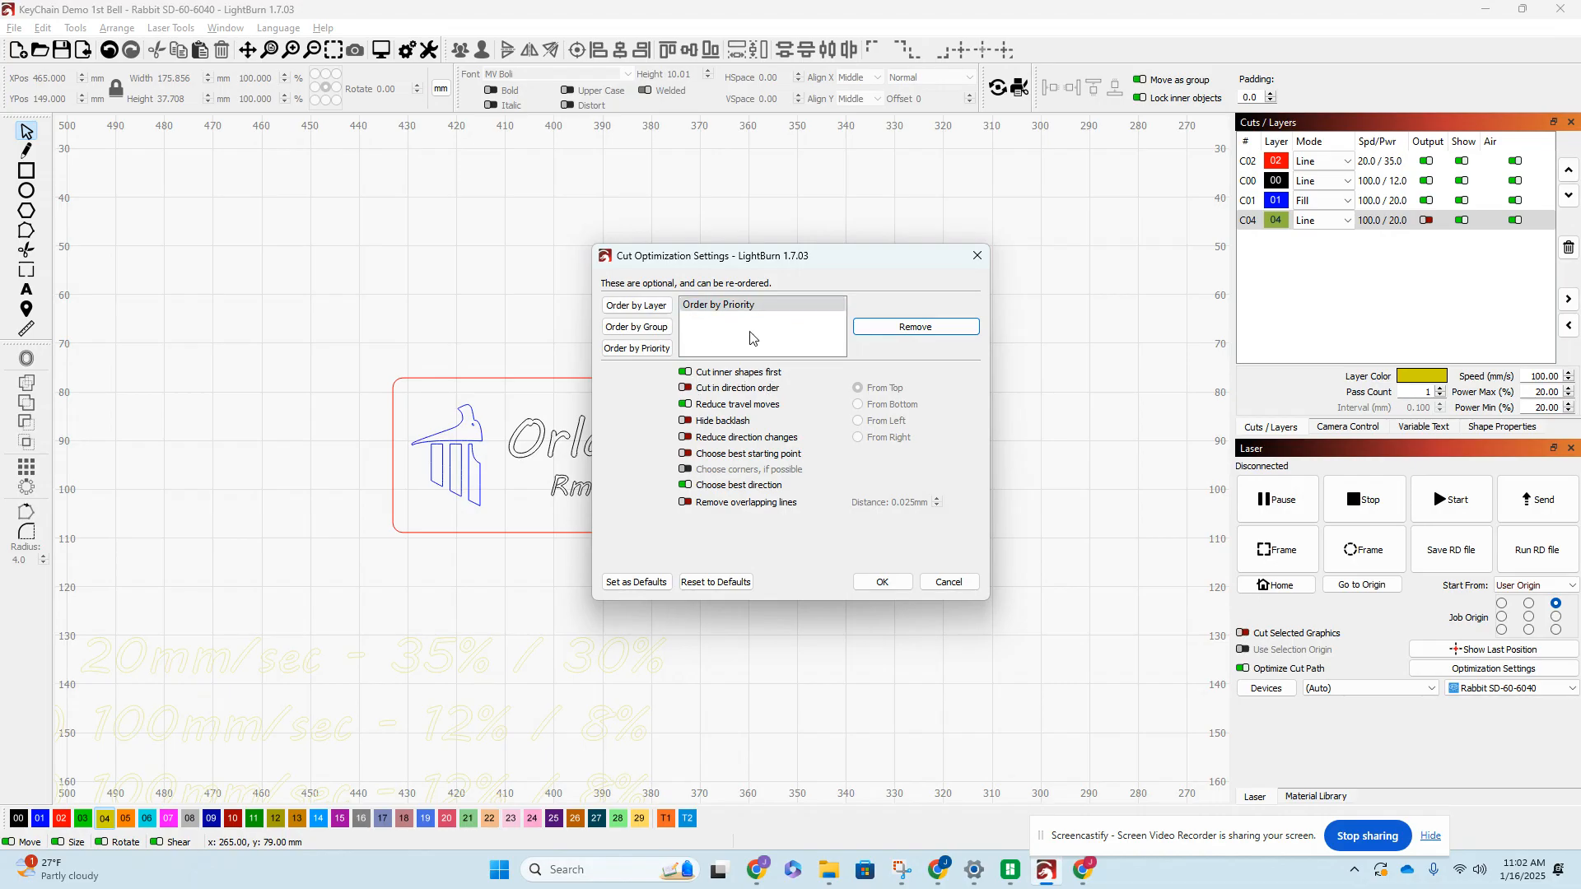
pyautogui.click(900, 586)
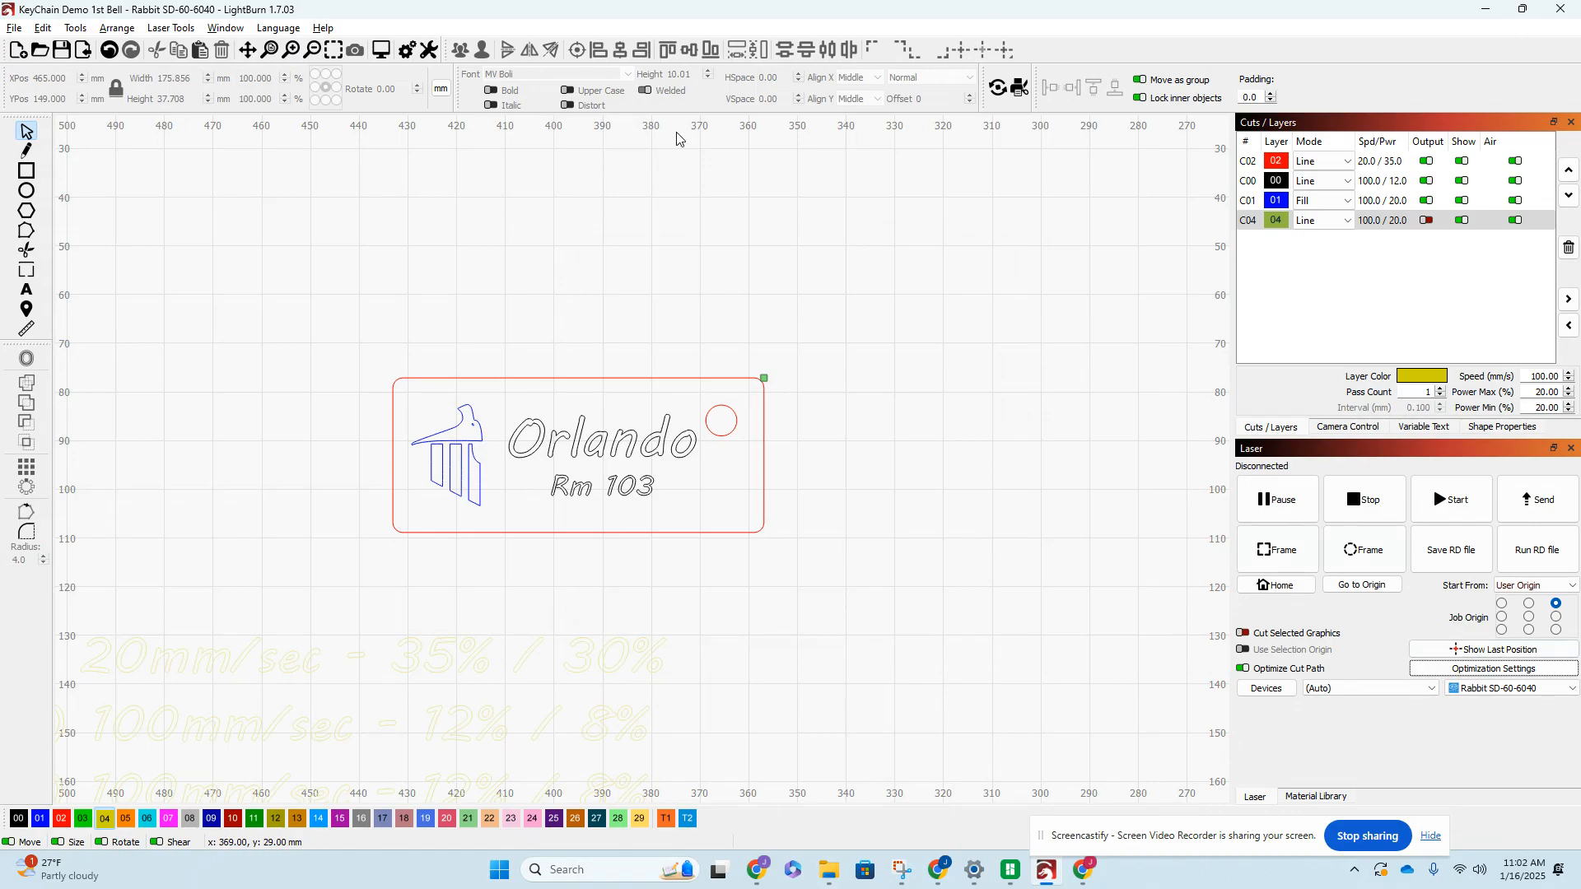
# Preview the keychain job and play back the full cut simulation
pyautogui.click(381, 51)
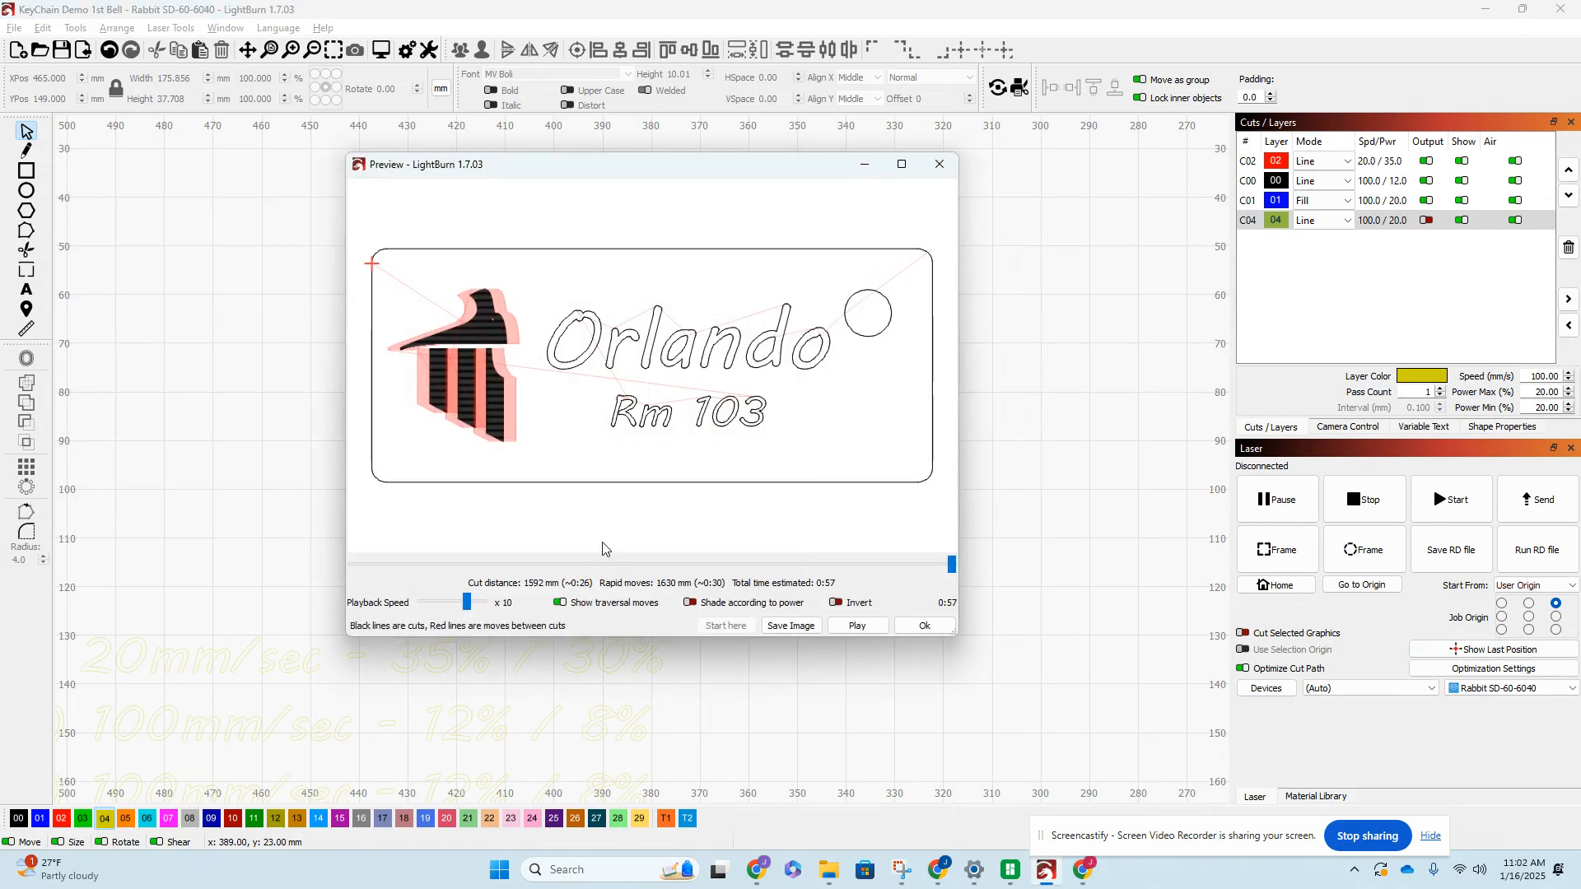
pyautogui.click(856, 626)
pyautogui.click(923, 627)
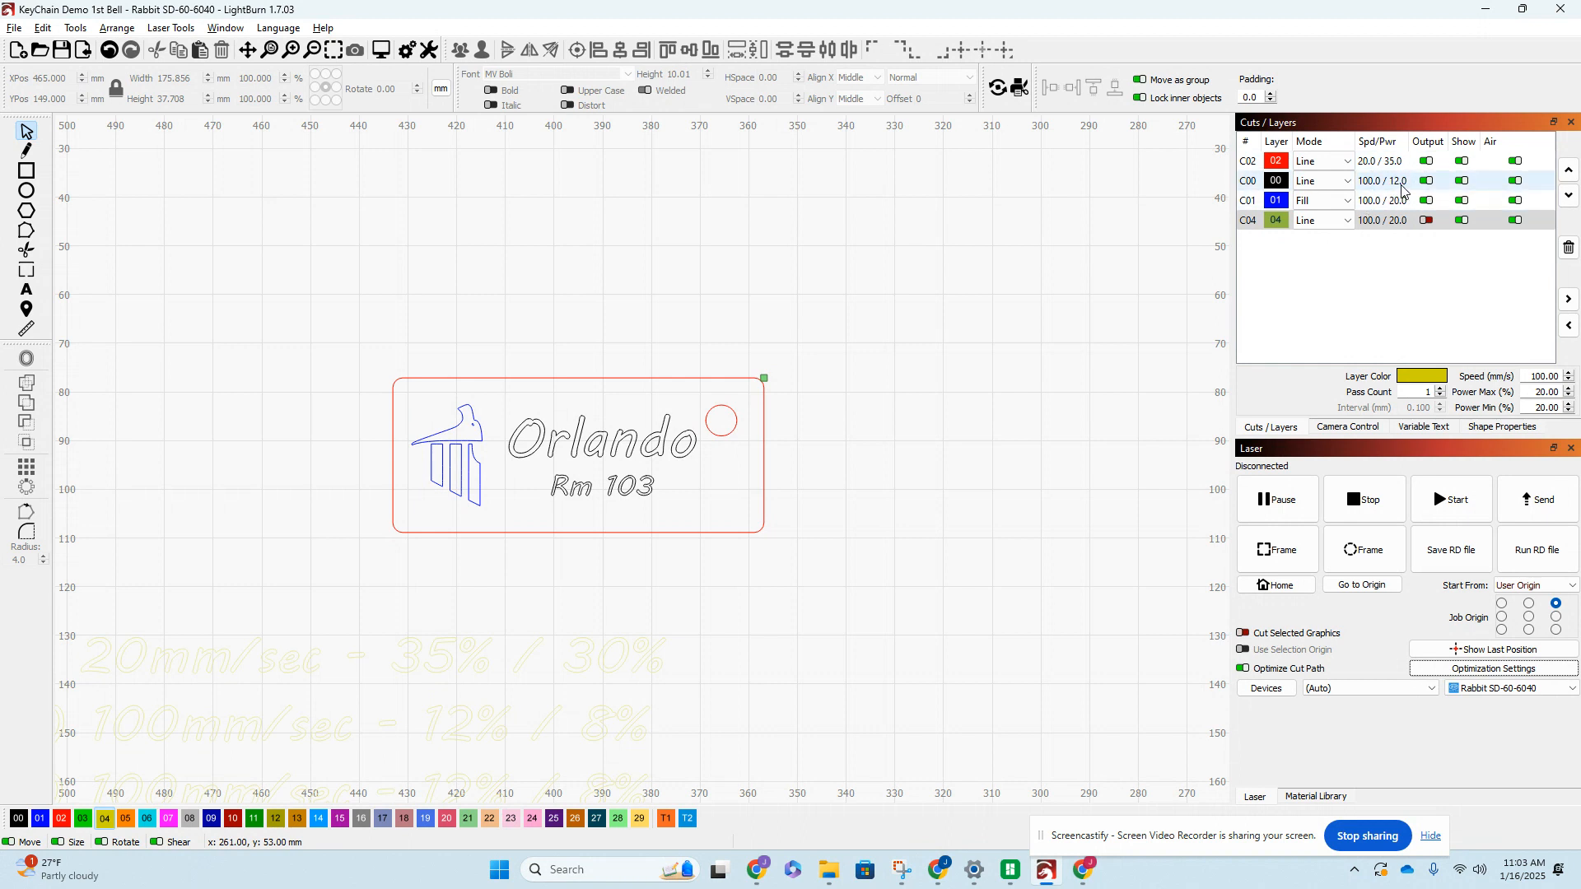
# Review the cut settings of the black line layer C00
pyautogui.click(1276, 185)
pyautogui.doubleClick(1275, 185)
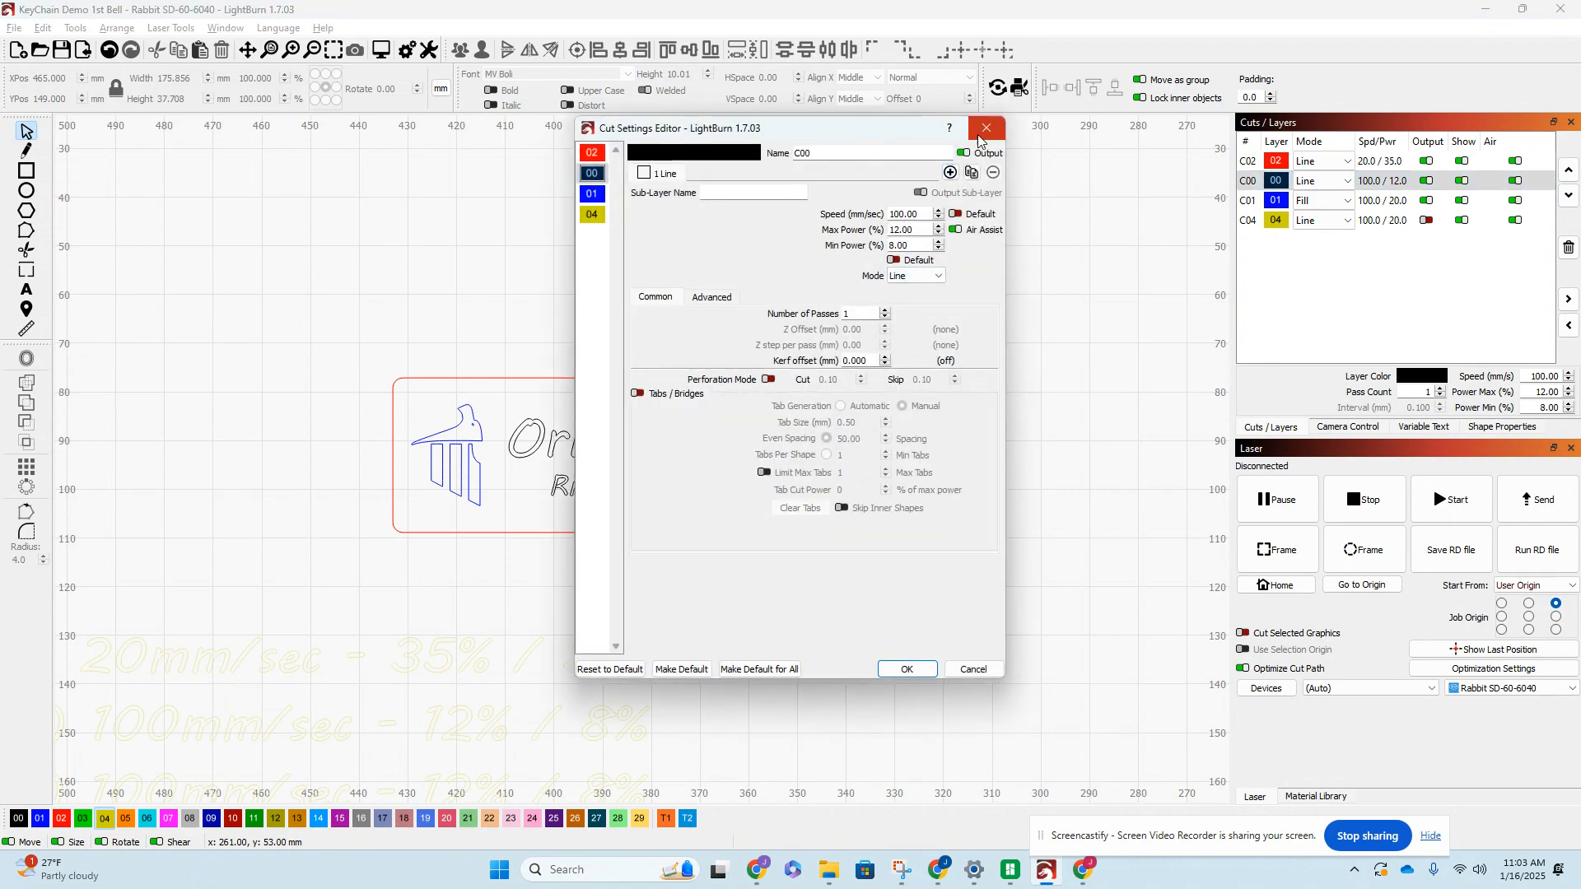
pyautogui.click(905, 669)
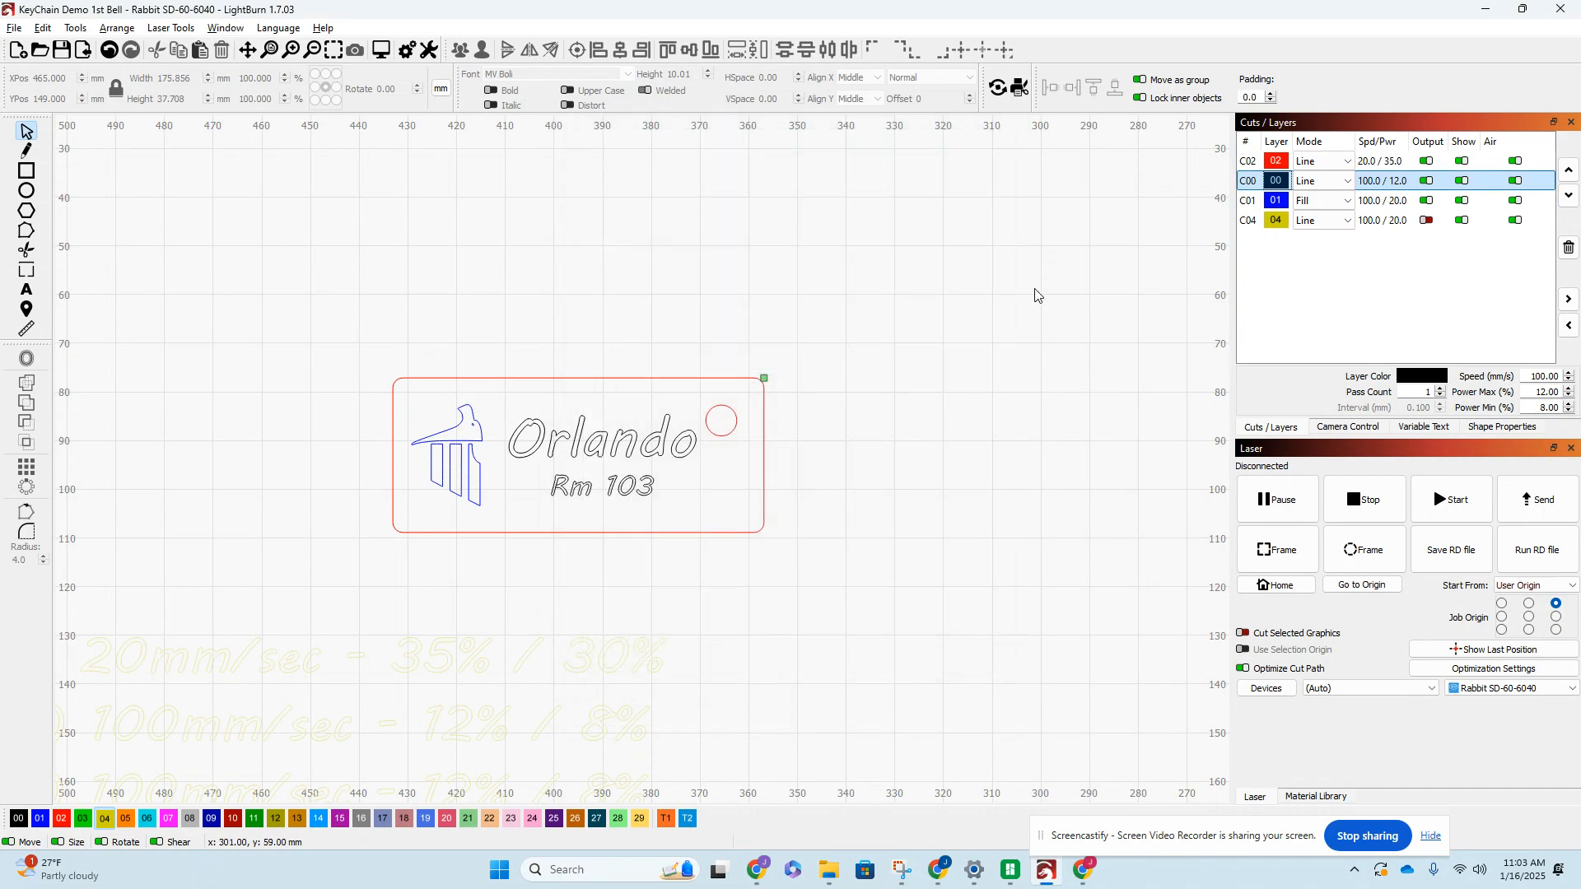